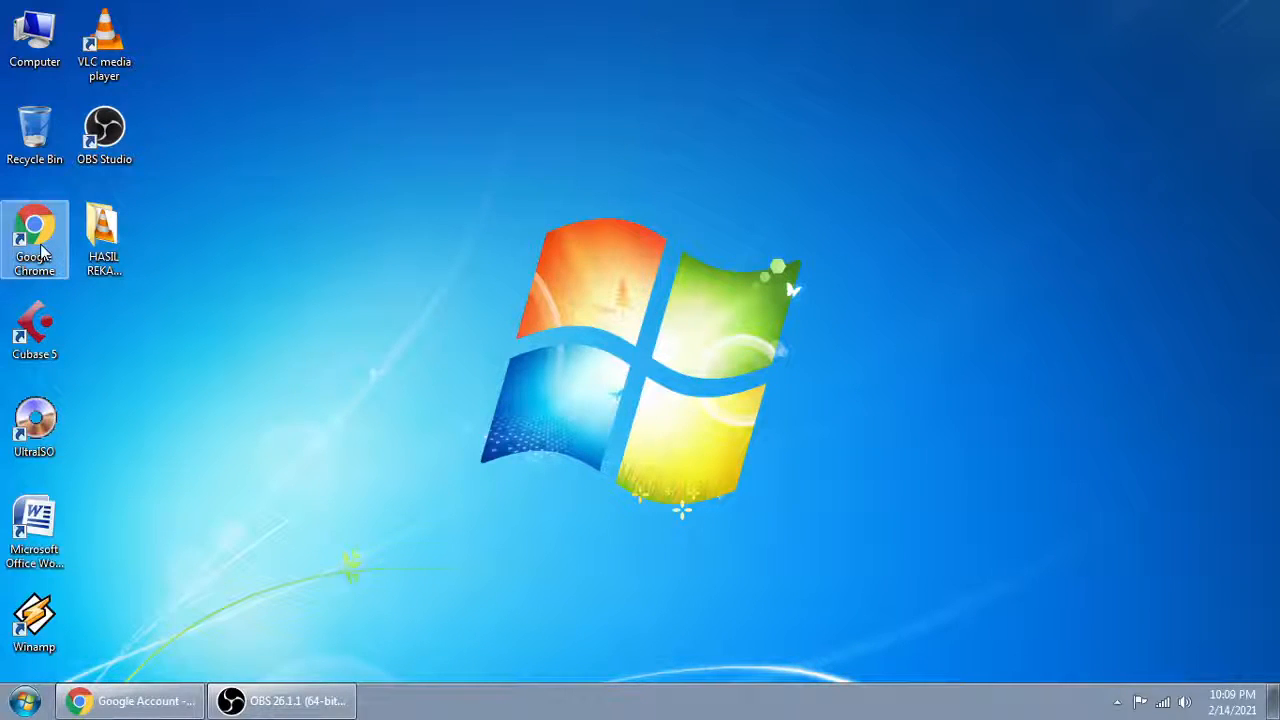
{"action": "left_click", "coordinate": [25, 700]}
{"action": "left_click", "coordinate": [126, 617]}
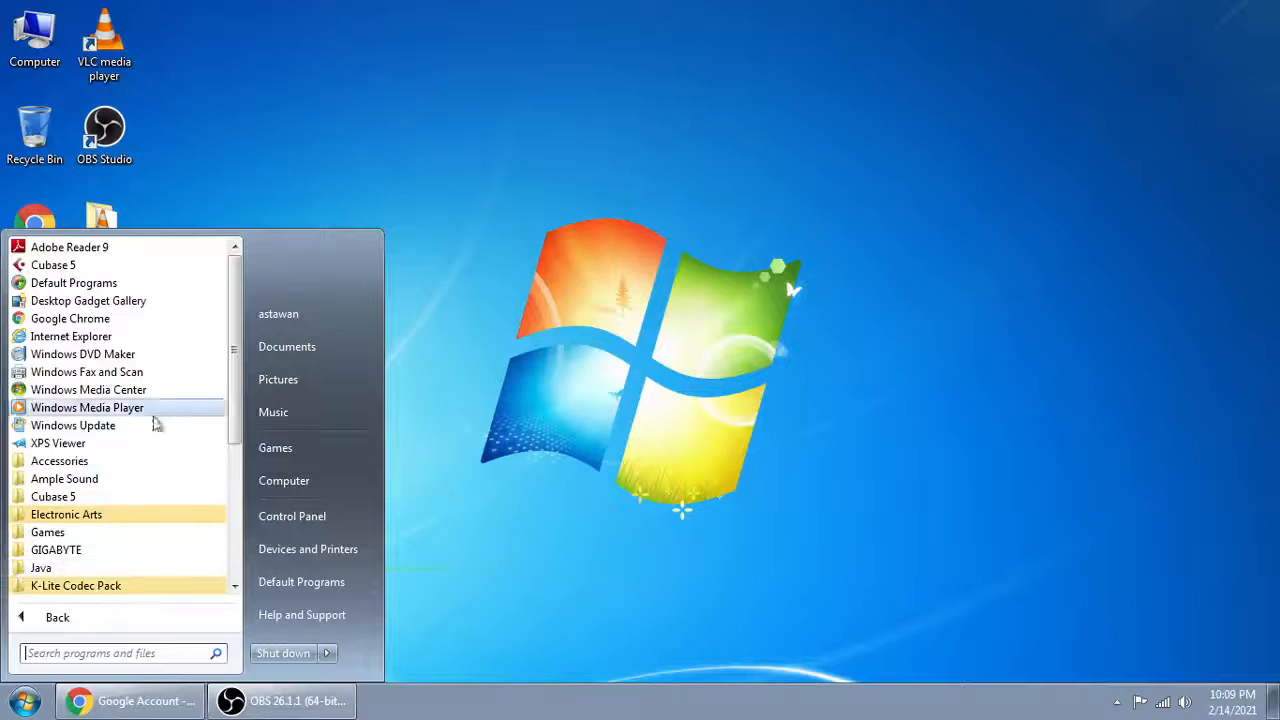
{"action": "left_click", "coordinate": [90, 333]}
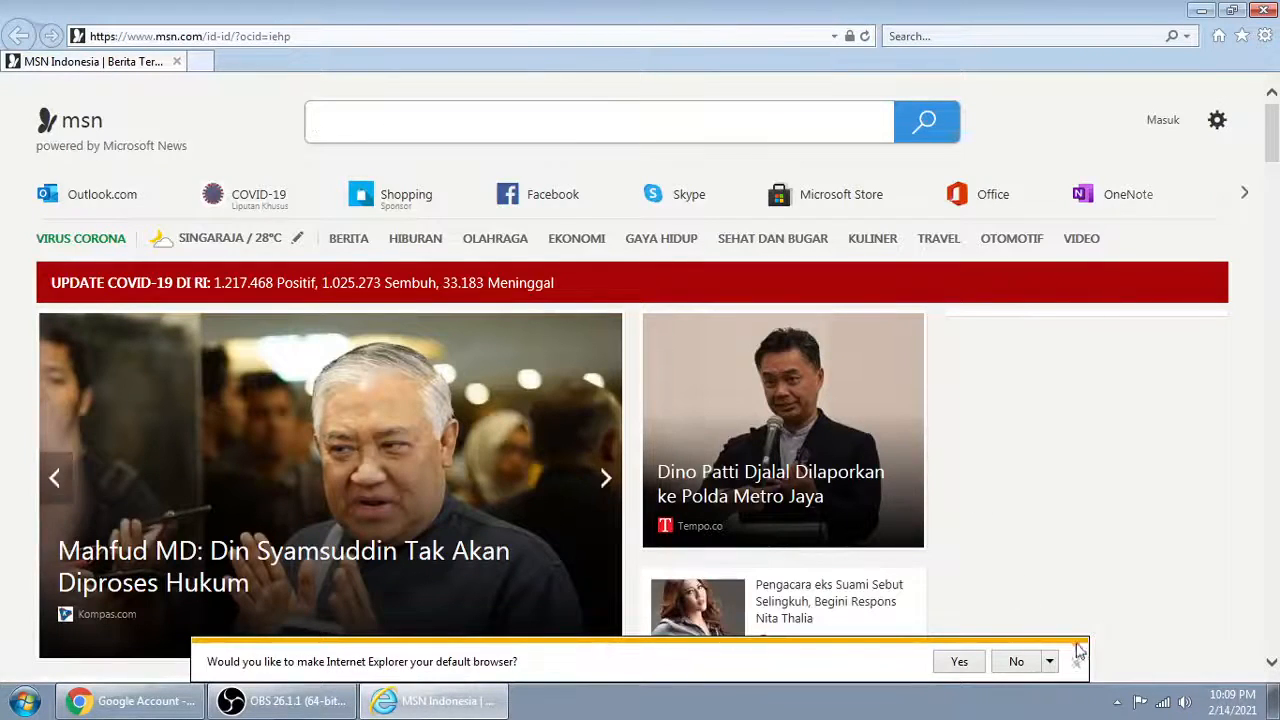
{"action": "left_click", "coordinate": [1075, 663]}
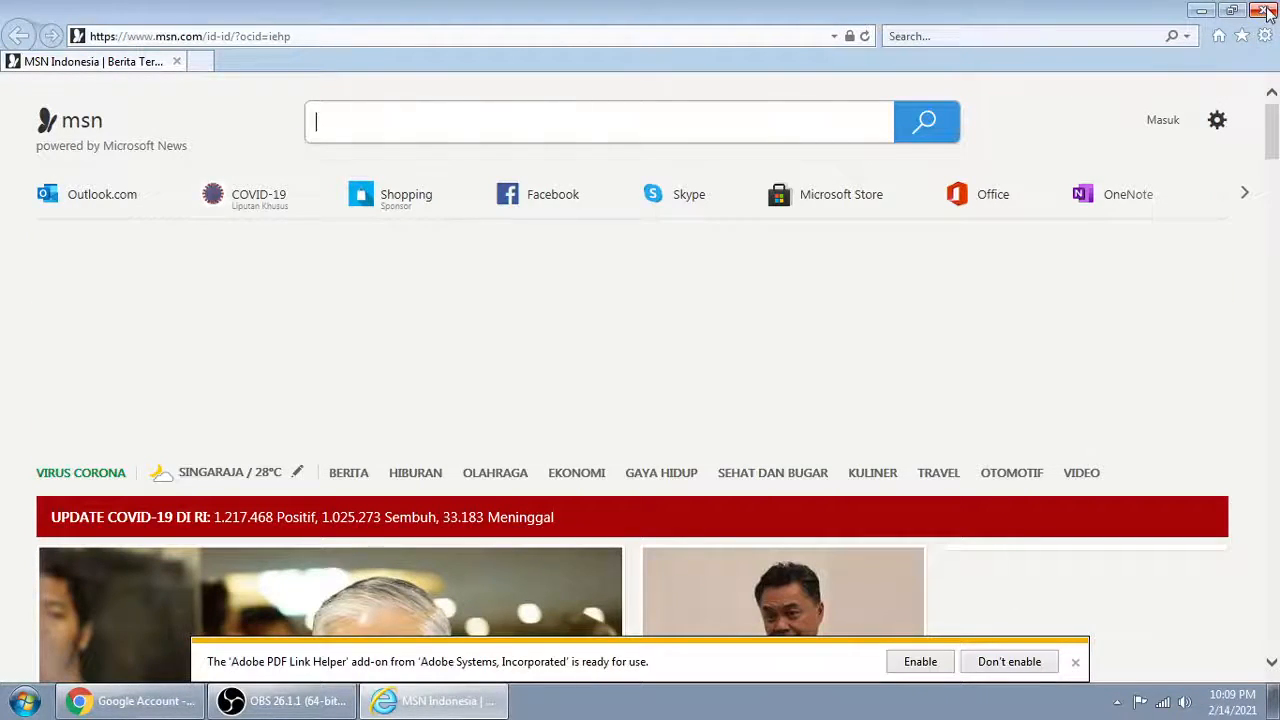
{"action": "left_click", "coordinate": [1266, 12]}
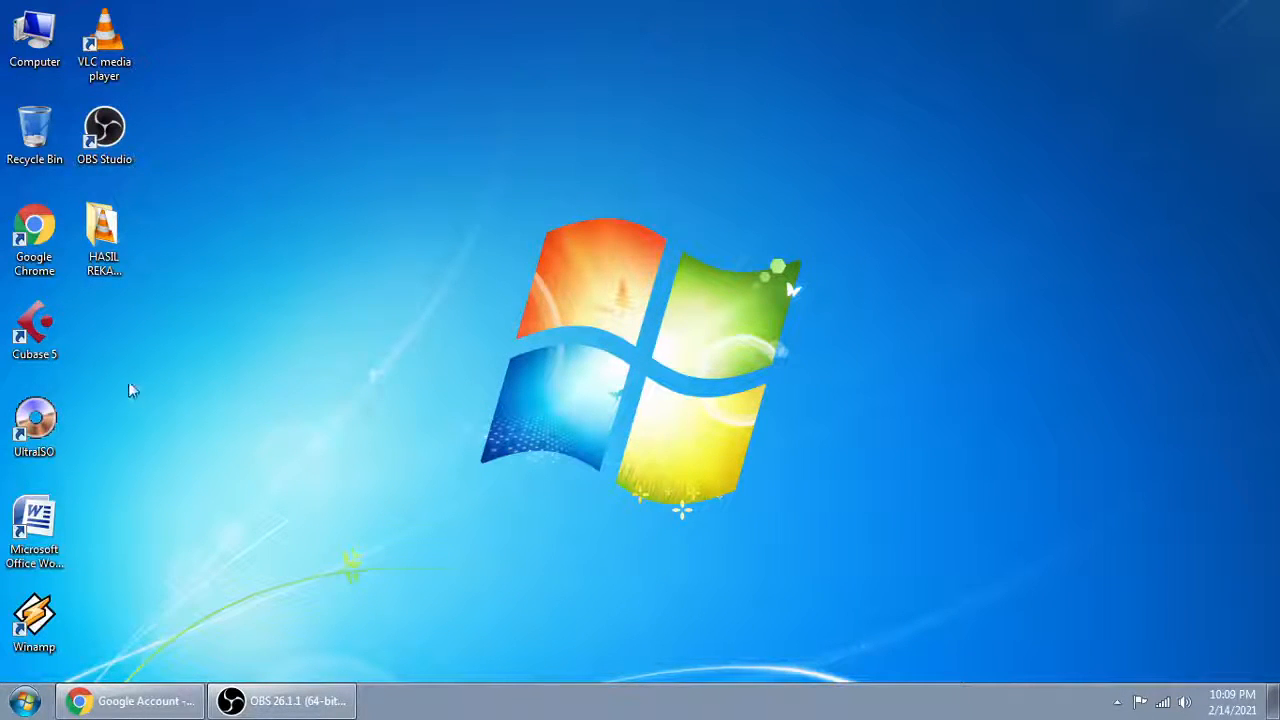
Step: Open Google Chrome in a maximized window and place the cursor in the address bar
{"action": "double_click", "coordinate": [36, 232]}
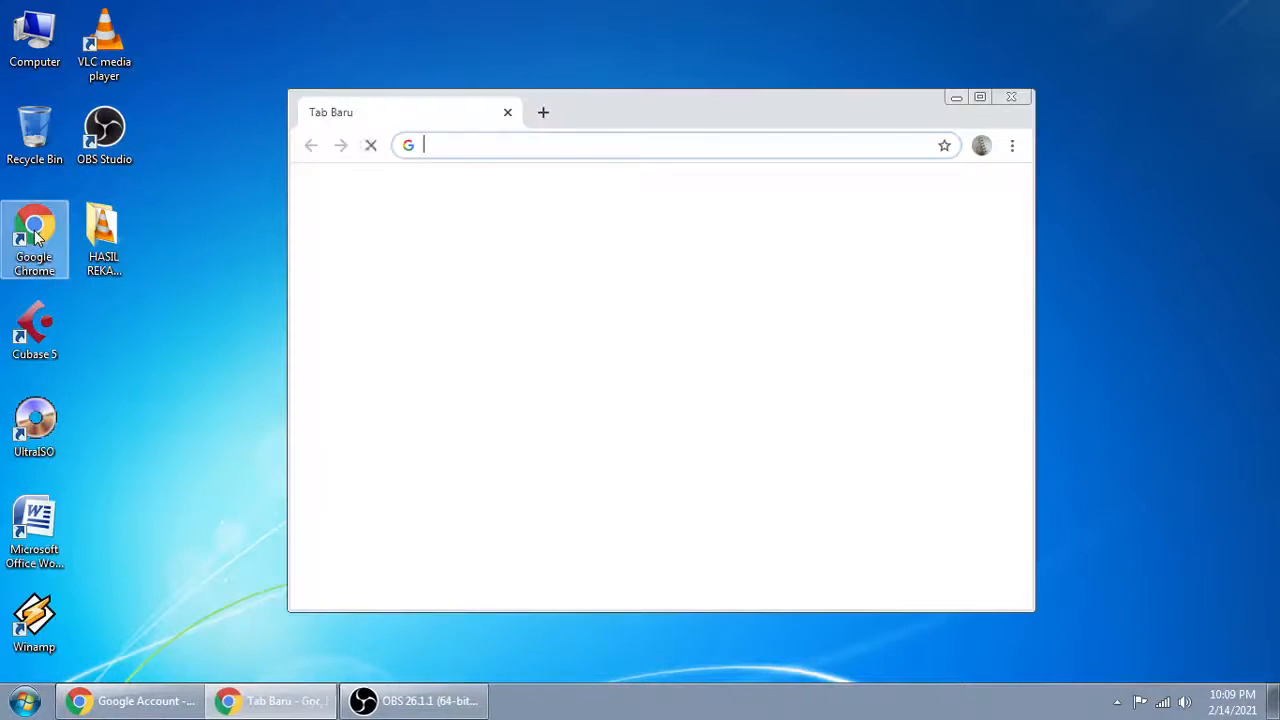
{"action": "left_click", "coordinate": [980, 98]}
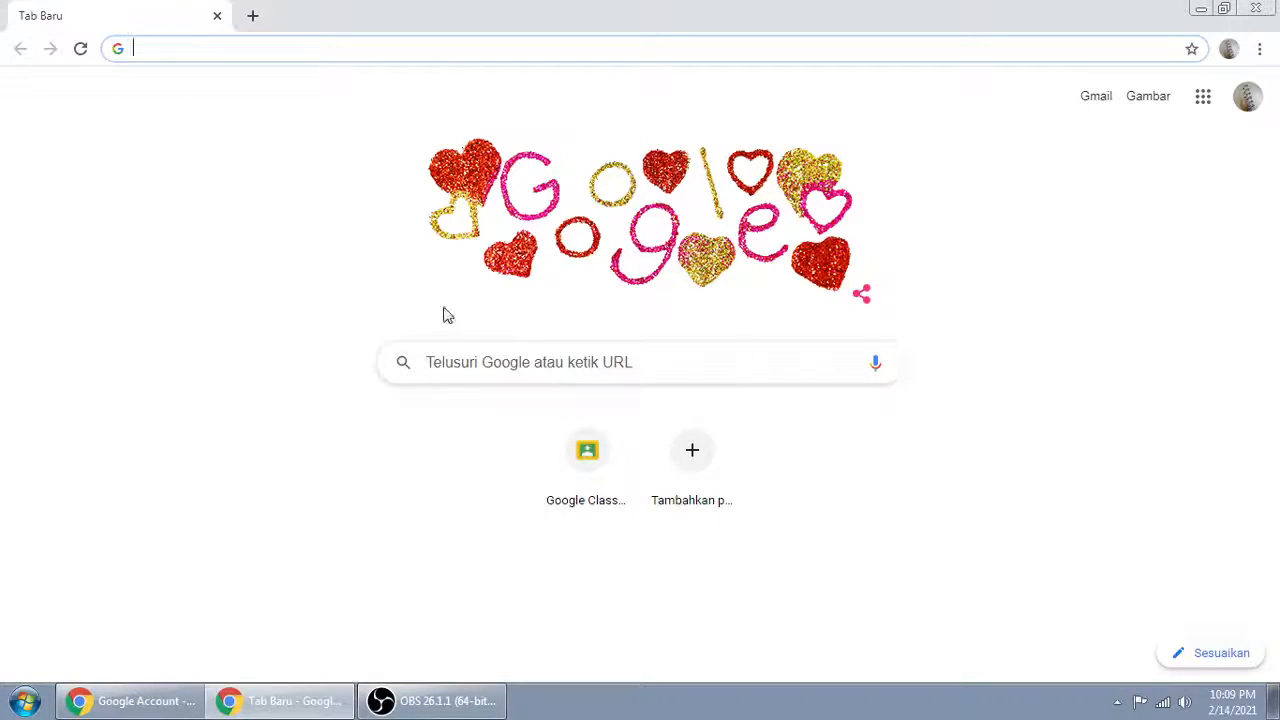
{"action": "left_click", "coordinate": [163, 47]}
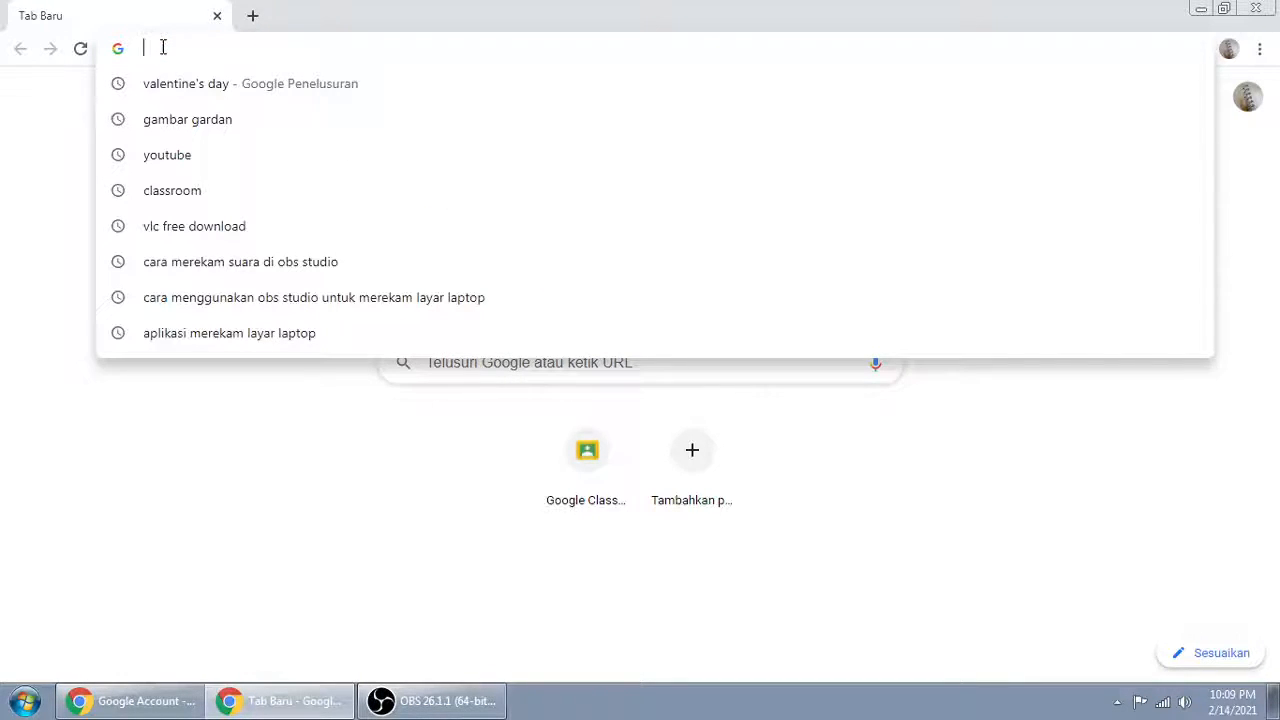
{"action": "type", "text": "CLA"}
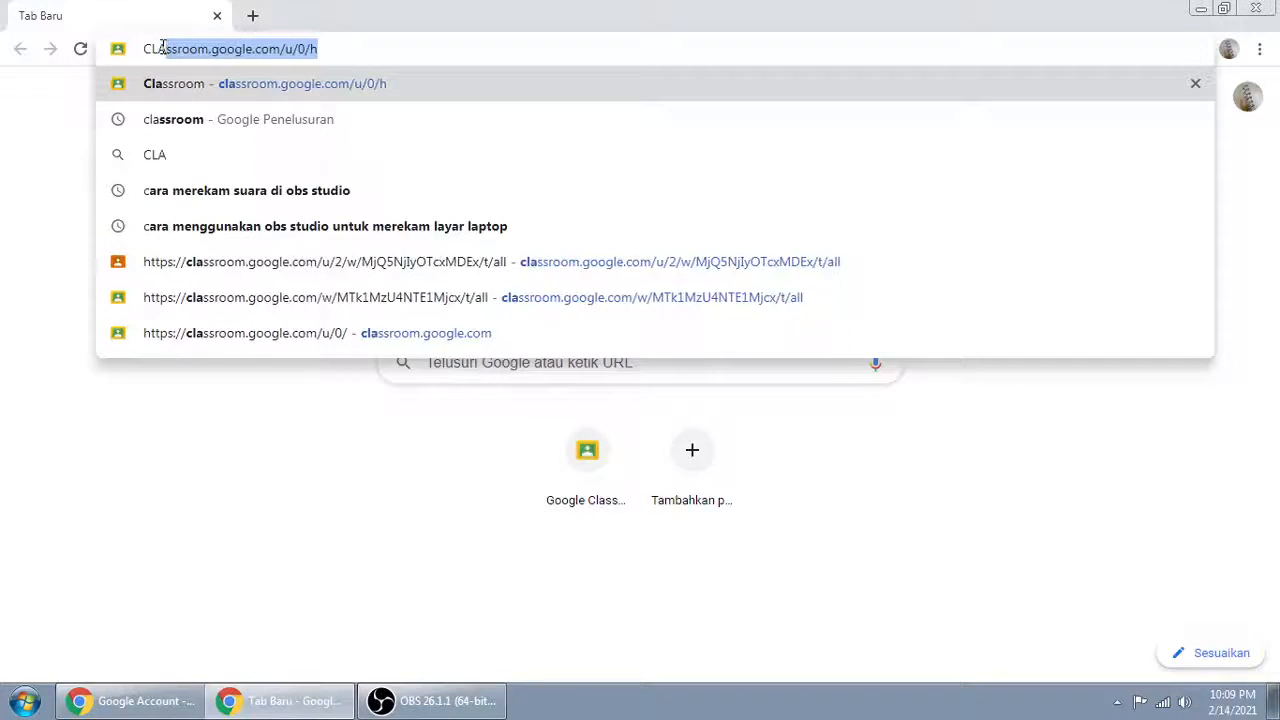
{"action": "type", "text": "SSROOM"}
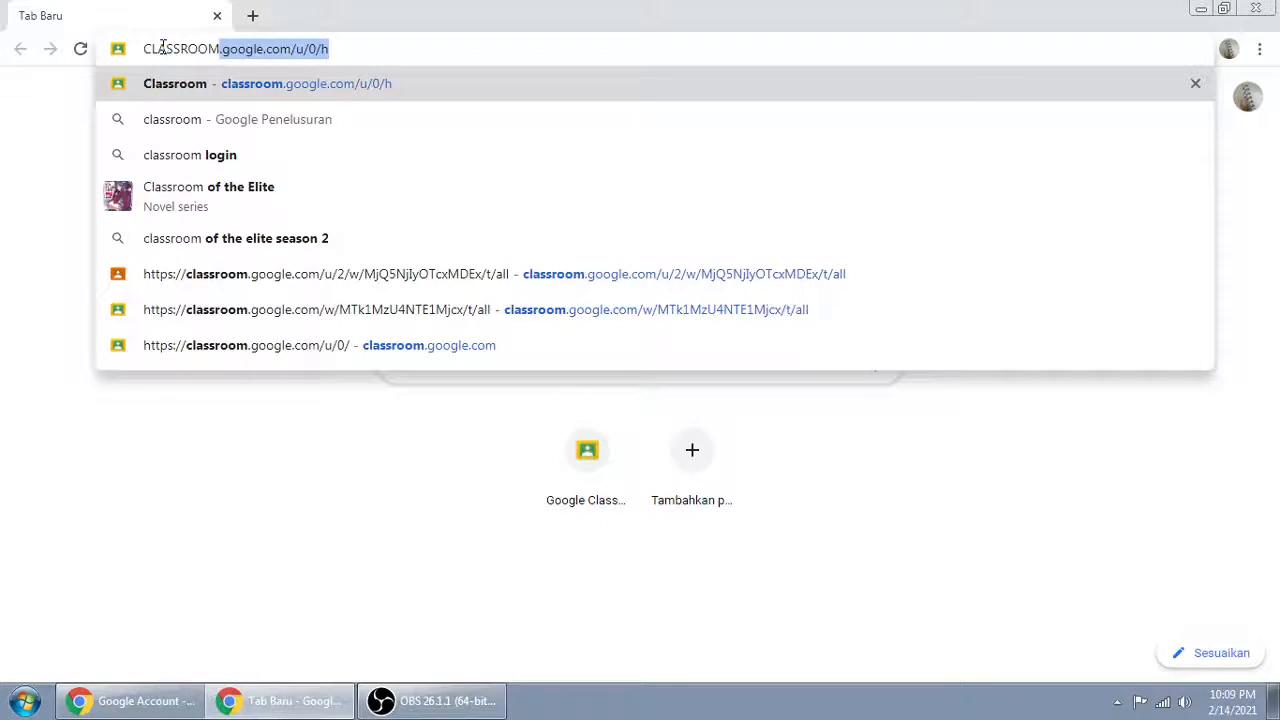
{"action": "key", "text": "BackSpace"}
{"action": "key", "text": "BackSpace"}
{"action": "key", "text": "BackSpace"}
{"action": "key", "text": "BackSpace"}
{"action": "key", "text": "BackSpace"}
{"action": "key", "text": "BackSpace"}
{"action": "key", "text": "BackSpace"}
{"action": "key", "text": "BackSpace"}
{"action": "key", "text": "BackSpace"}
{"action": "key", "text": "BackSpace"}
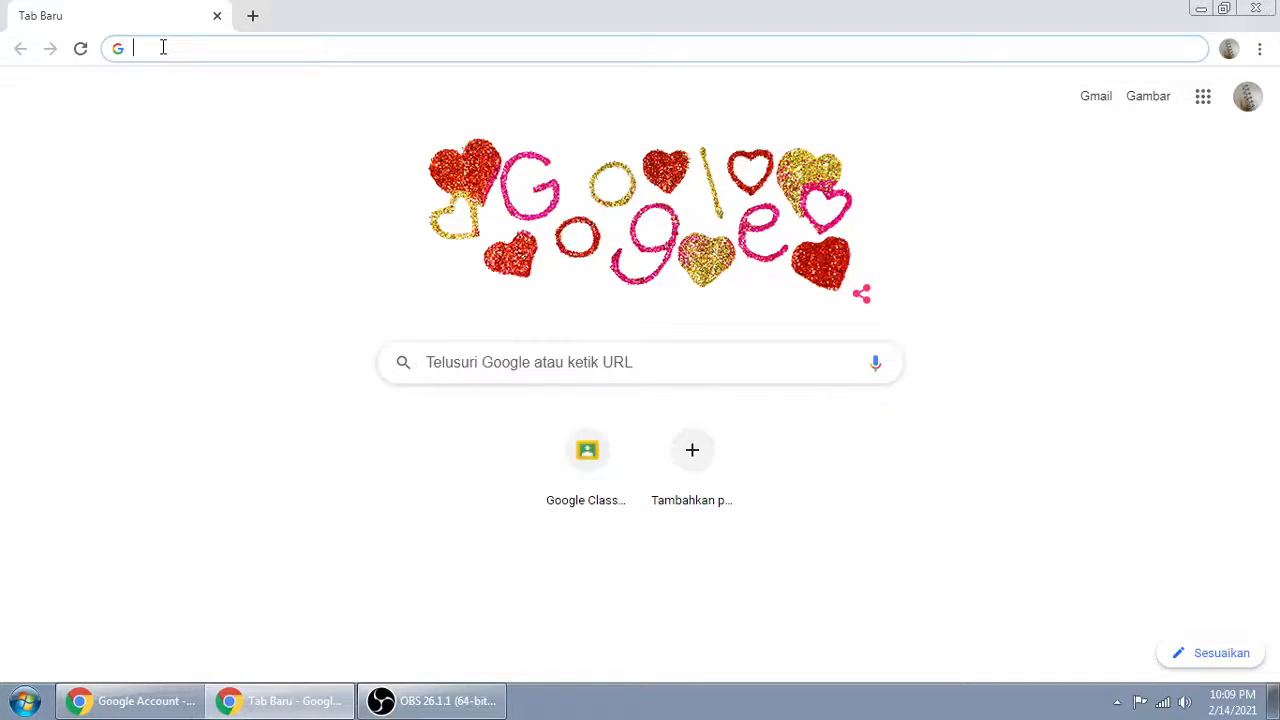
Step: Go to classroom.google.com and continue into Google Classroom with the preselected account
{"action": "type", "text": "classroom"}
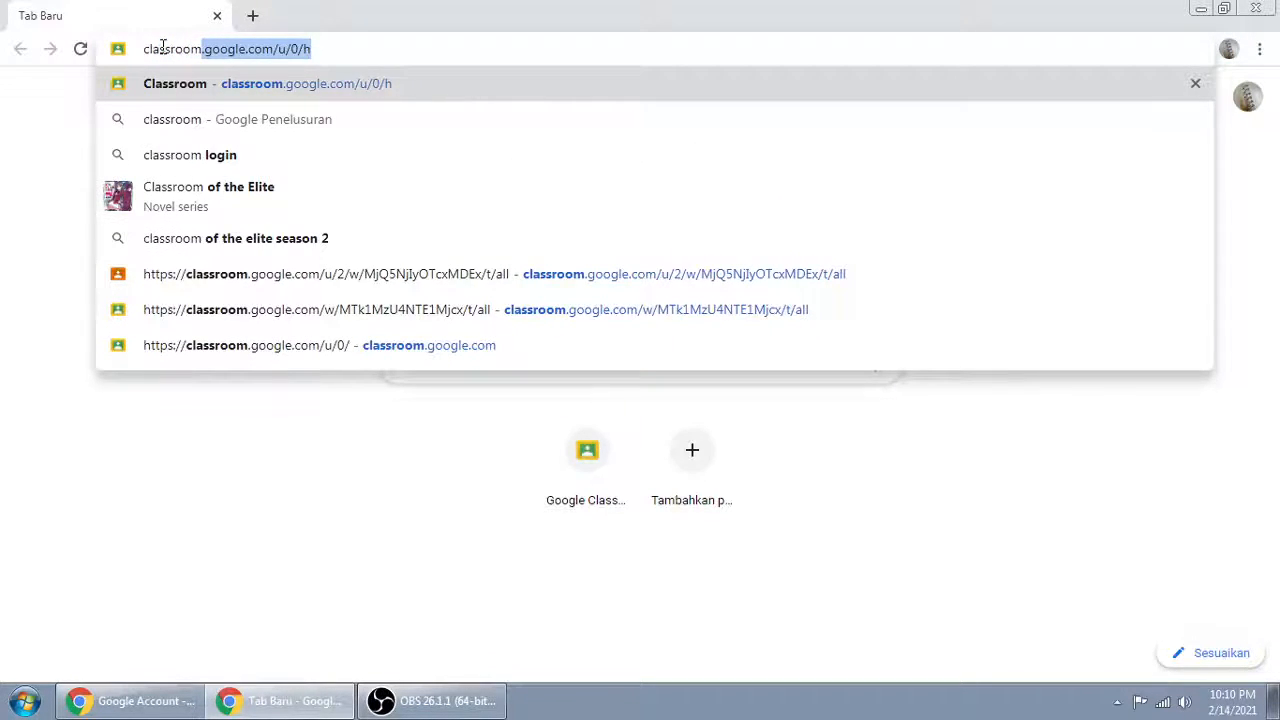
{"action": "type", "text": ".google.com"}
{"action": "key", "text": "Return"}
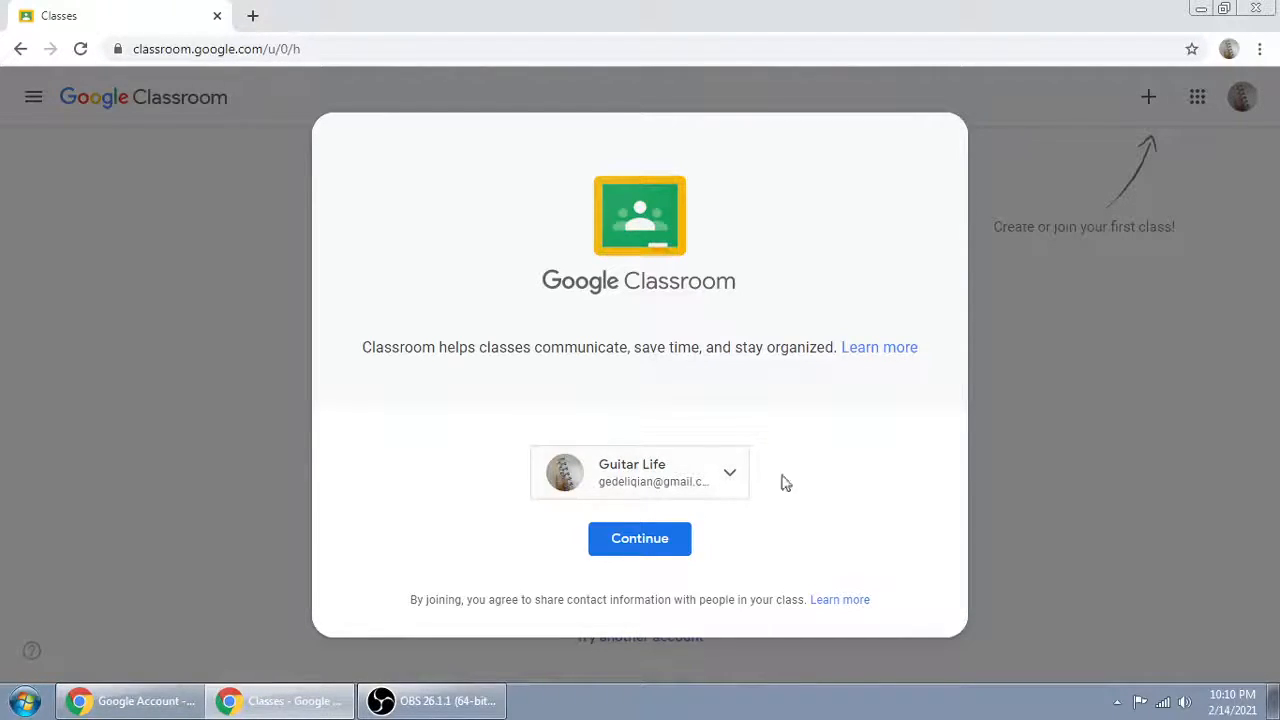
{"action": "left_click", "coordinate": [657, 546]}
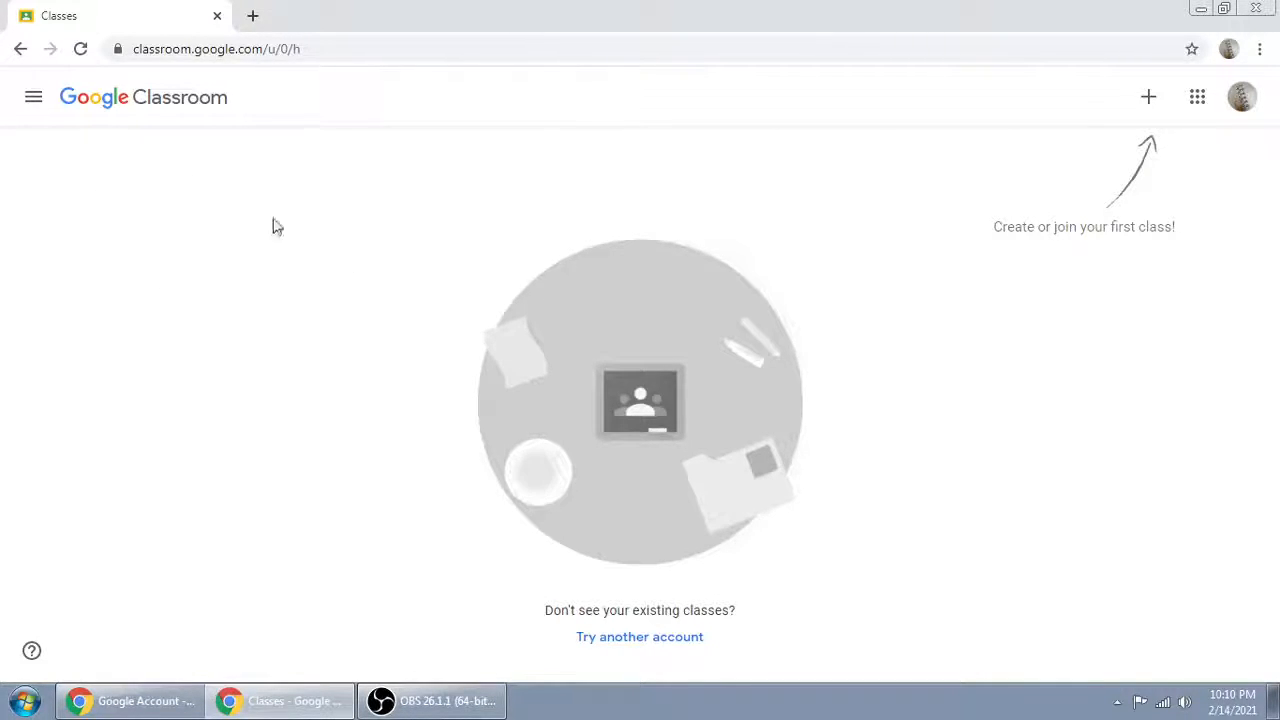
{"action": "left_click", "coordinate": [34, 100]}
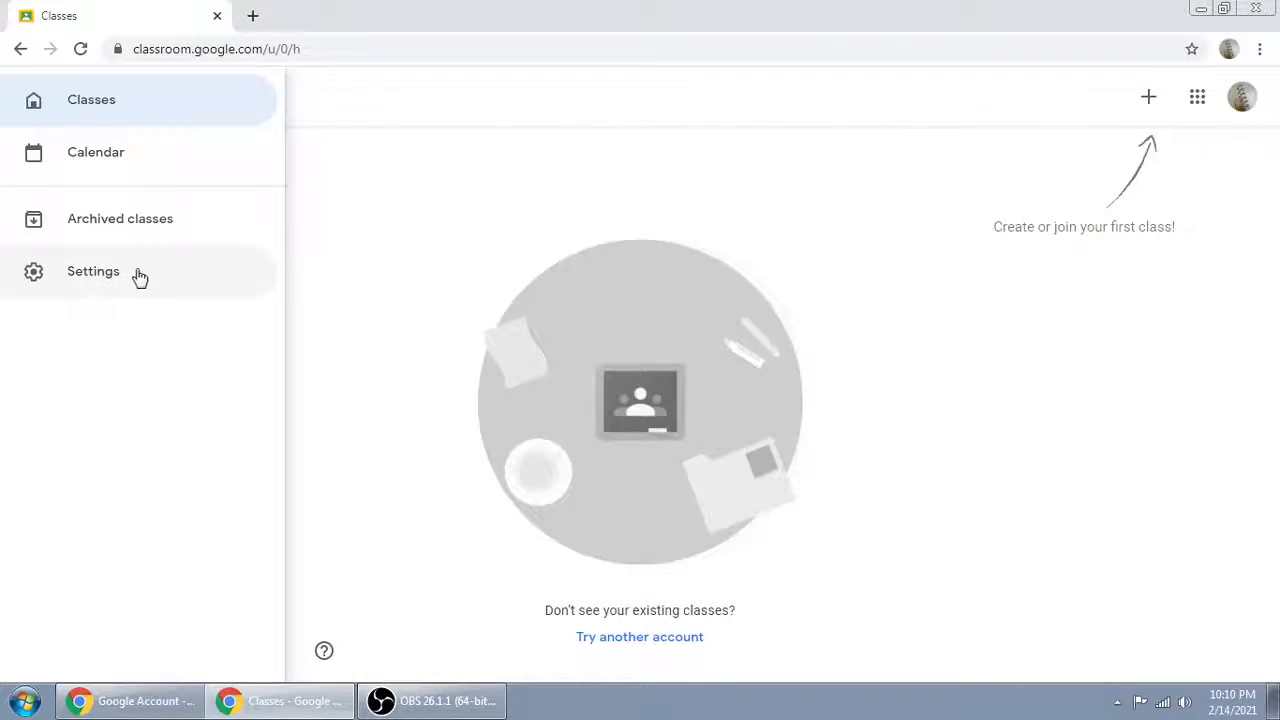
{"action": "left_click", "coordinate": [316, 237]}
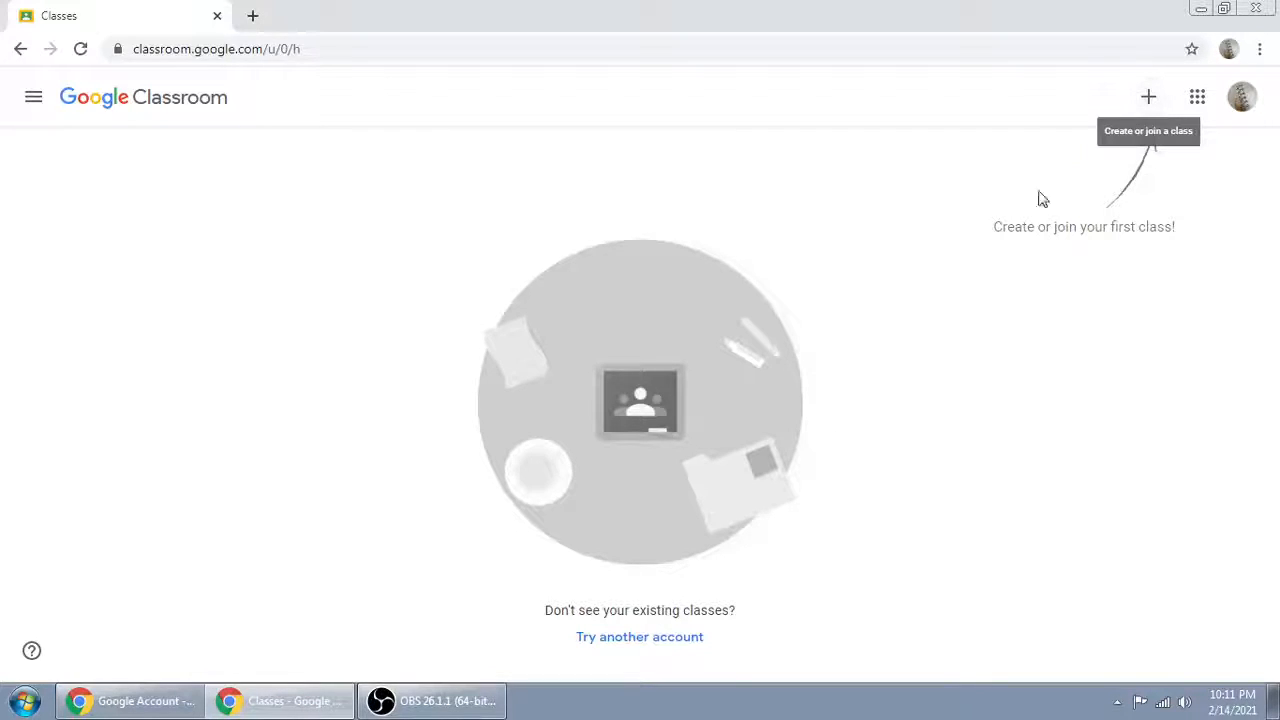
Step: Start creating a class and accept the notice about not using Classroom at a school with students
{"action": "left_click", "coordinate": [1148, 100]}
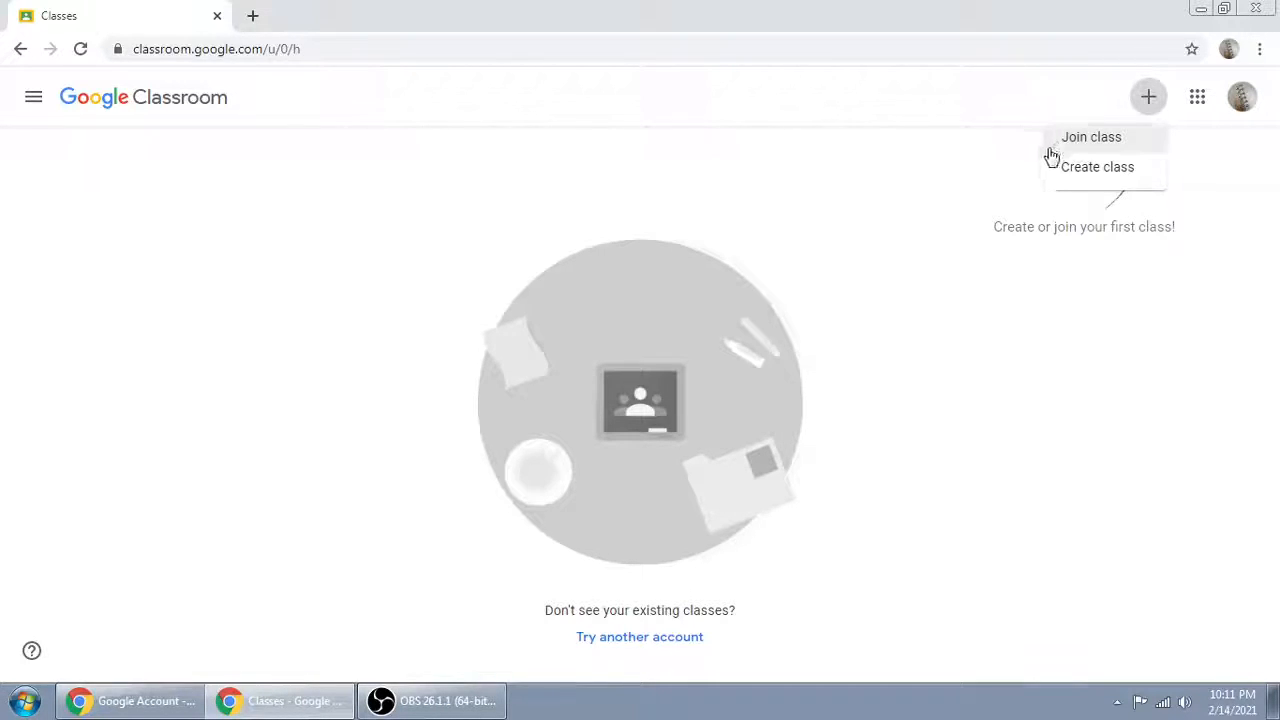
{"action": "left_click", "coordinate": [1106, 170]}
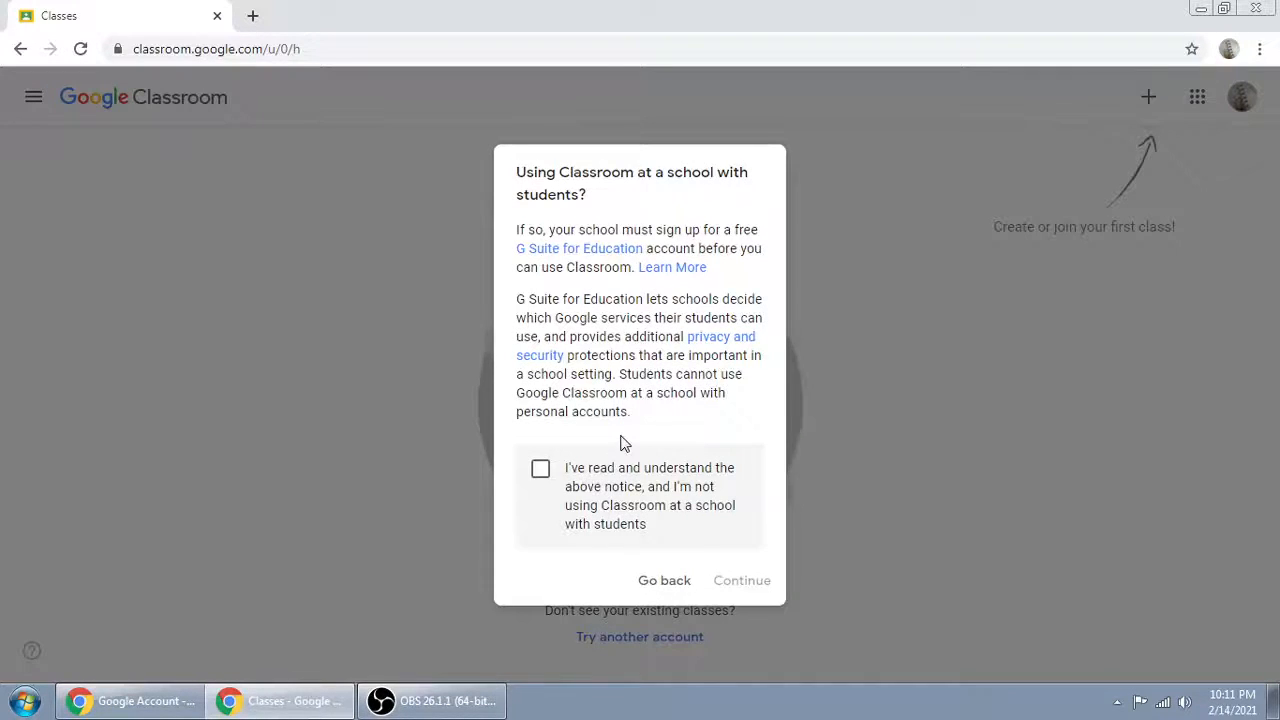
{"action": "left_click", "coordinate": [540, 469]}
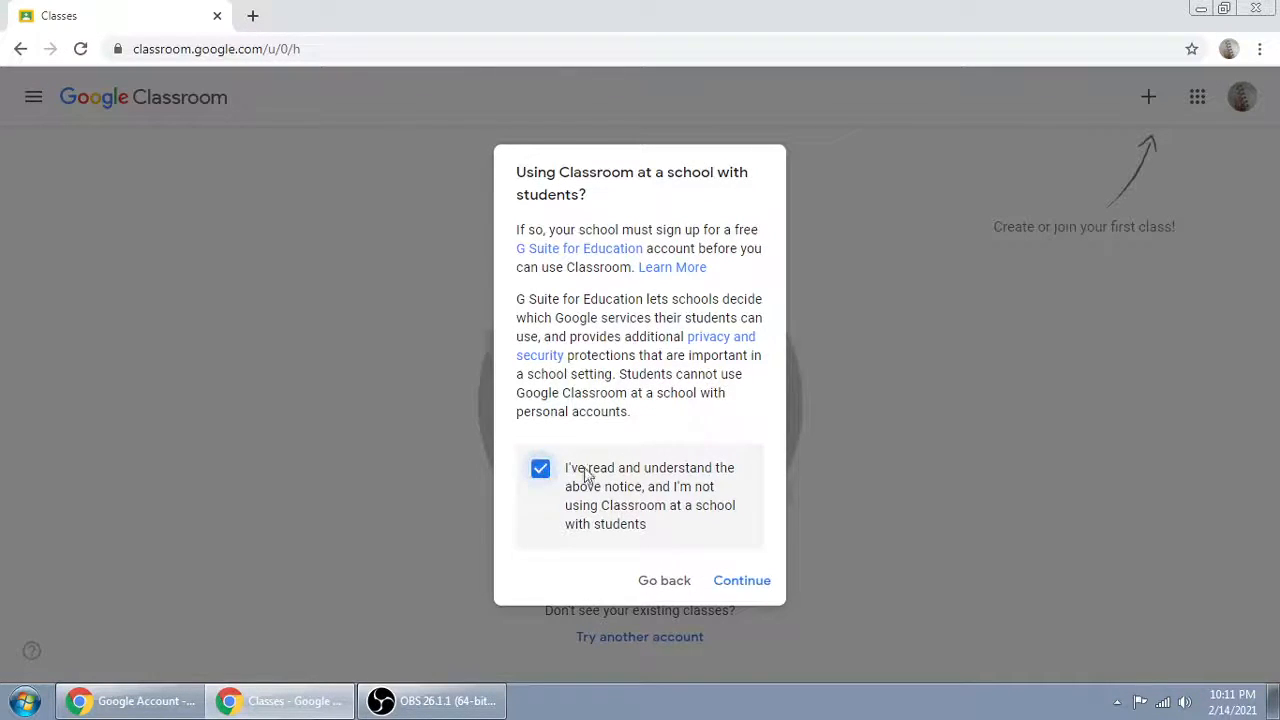
{"action": "left_click", "coordinate": [745, 583]}
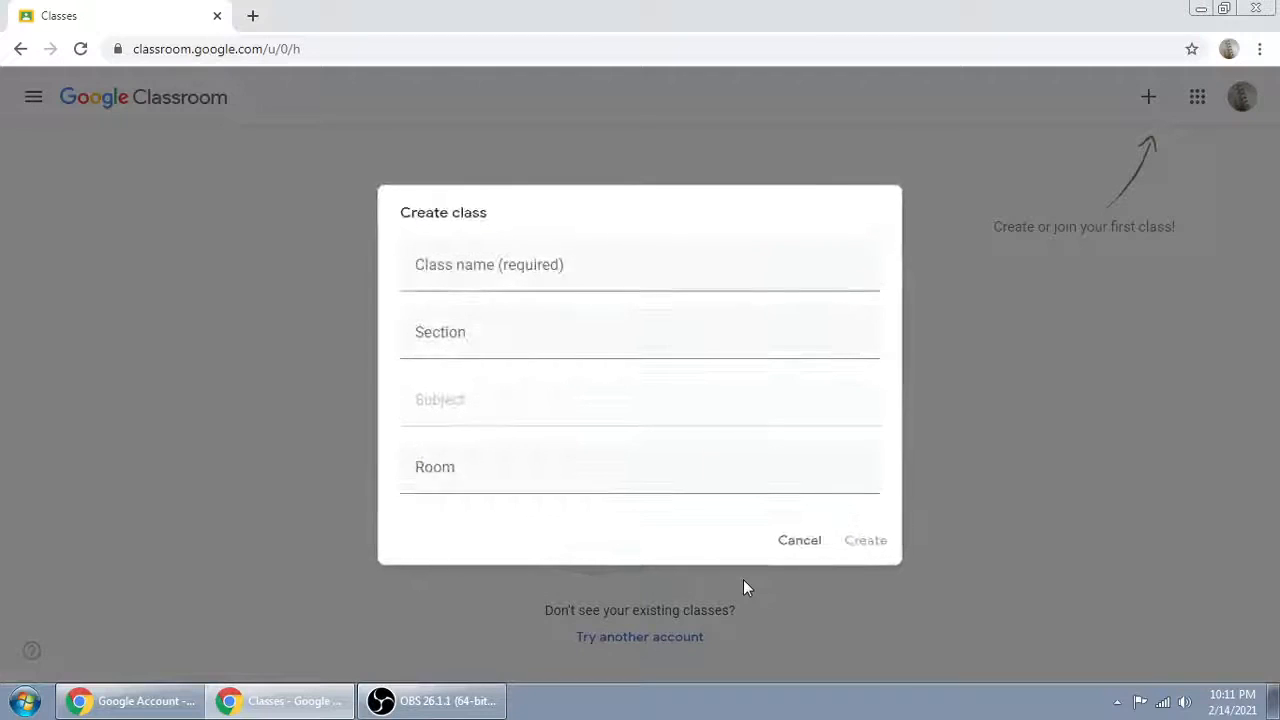
Step: Enter "MATEMATIKA - XII IPA 1" as the class name
{"action": "left_click", "coordinate": [514, 258]}
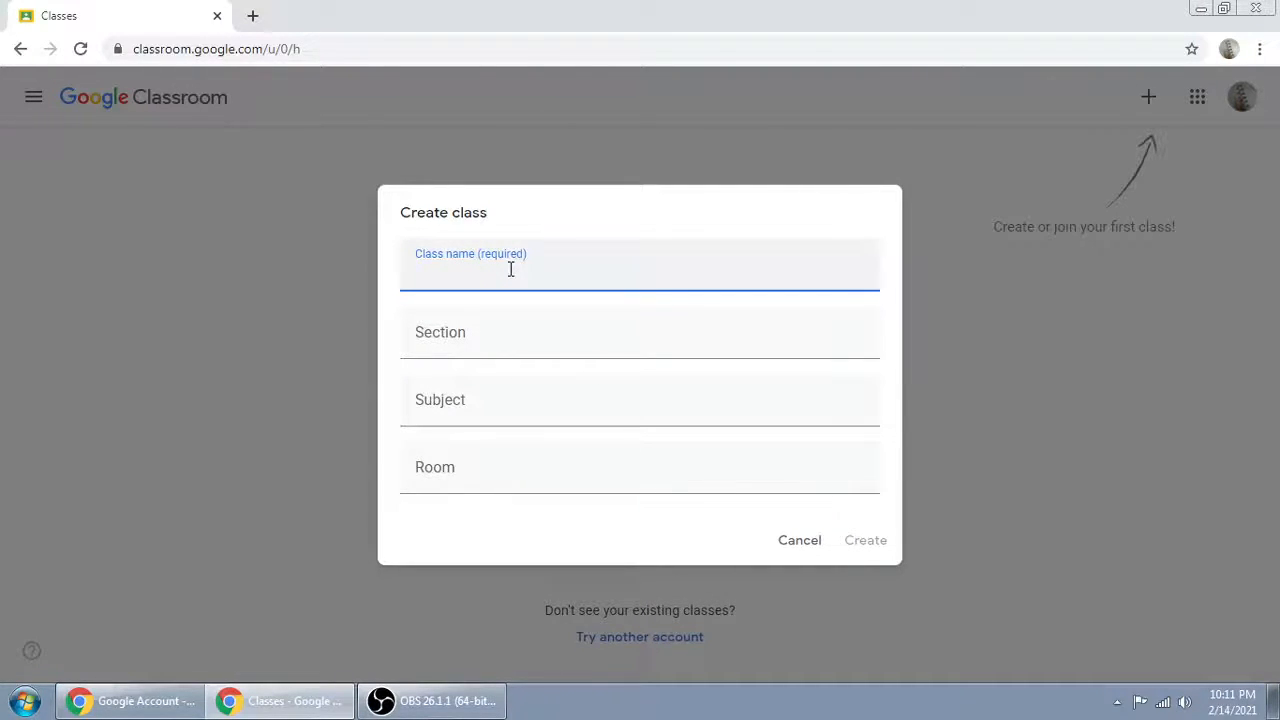
{"action": "type", "text": "MATEMATIKA- XII"}
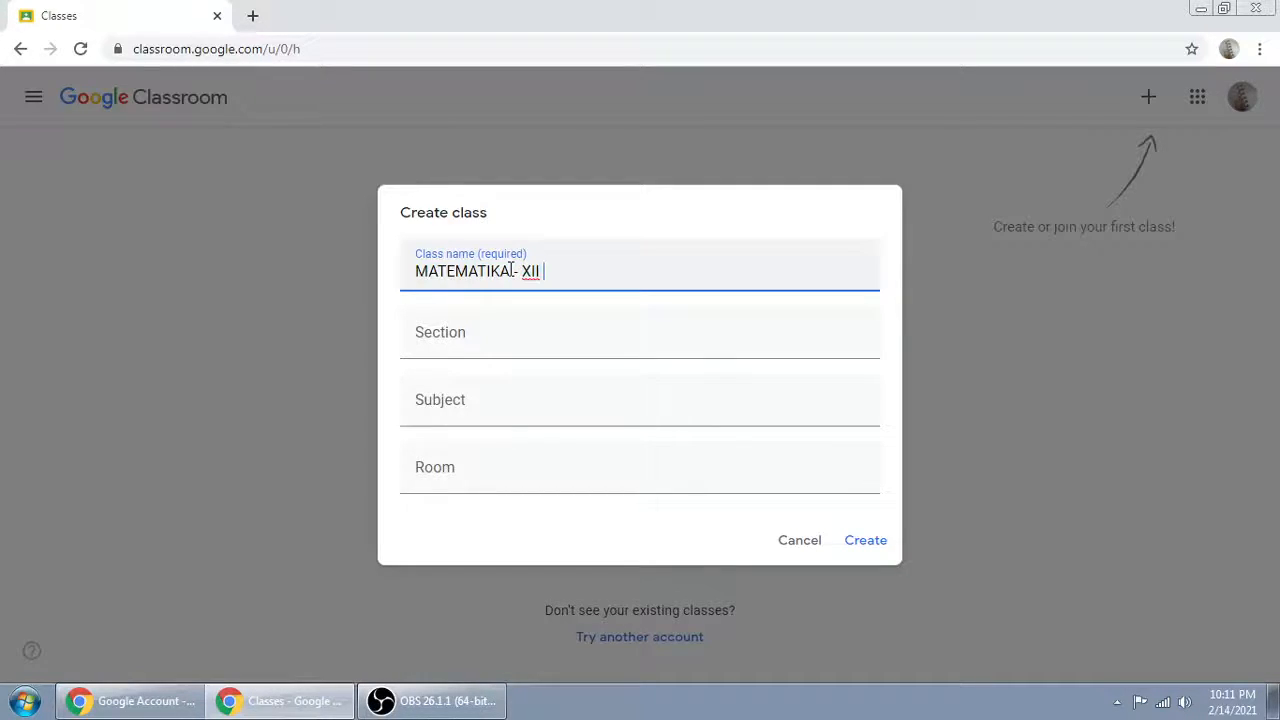
{"action": "type", "text": "1"}
Step: Set the class subject to "Jam Ke : 07.30 - 09.00"
{"action": "left_click", "coordinate": [481, 400]}
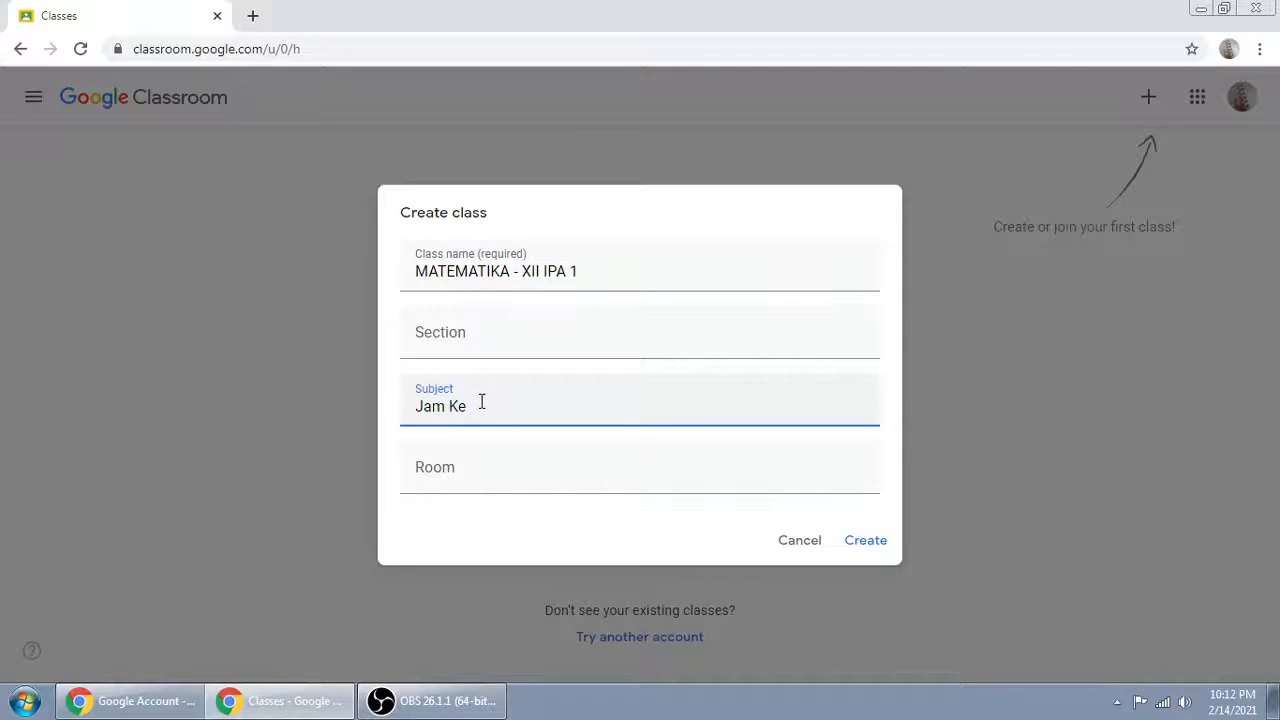
{"action": "type", "text": "1"}
{"action": "type", "text": ".30"}
{"action": "type", "text": " - 09.00"}
{"action": "left_click", "coordinate": [468, 405]}
{"action": "type", "text": ":"}
Step: Set the room to 1, leave the section empty, and create the class
{"action": "left_click", "coordinate": [537, 468]}
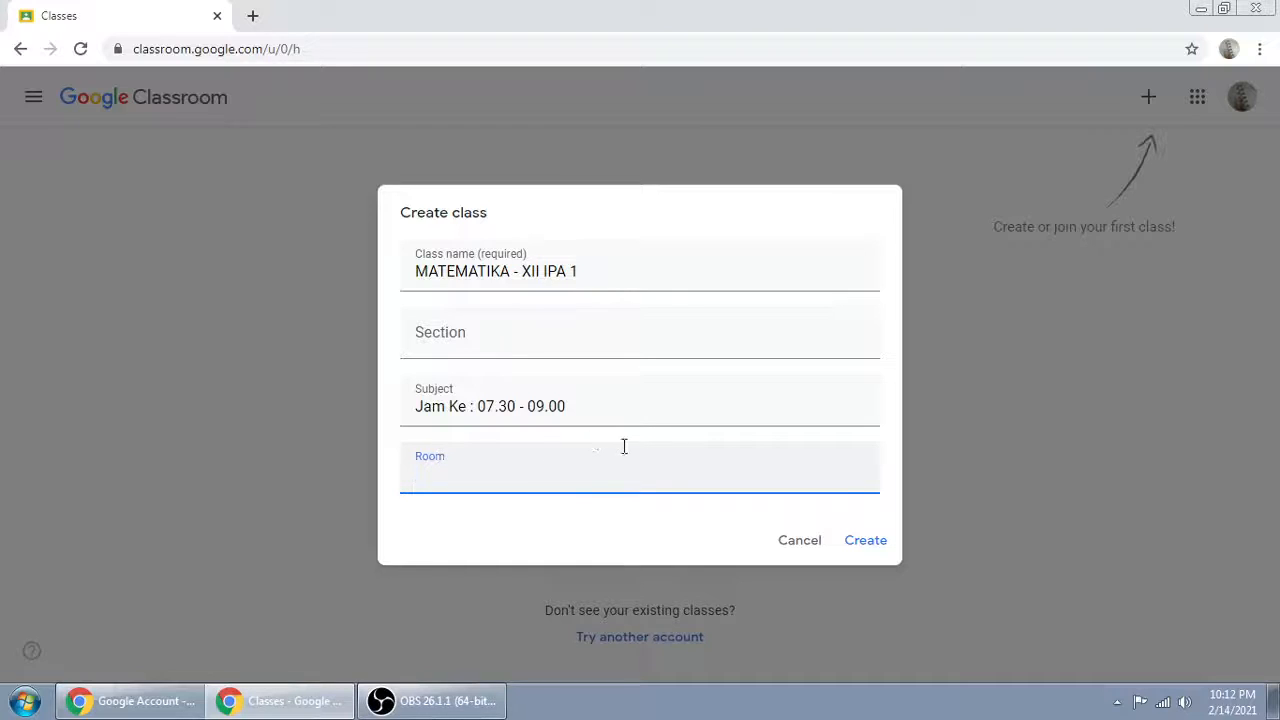
{"action": "type", "text": "1"}
{"action": "left_click", "coordinate": [466, 332]}
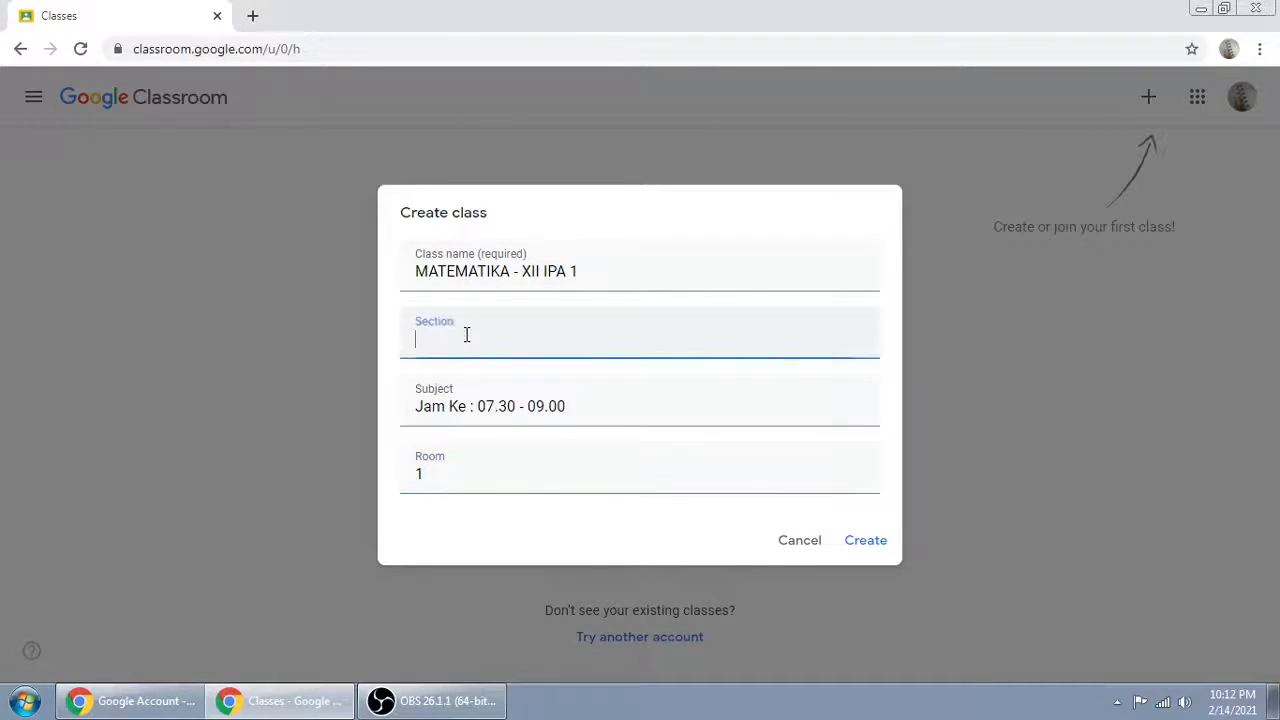
{"action": "left_click", "coordinate": [866, 540]}
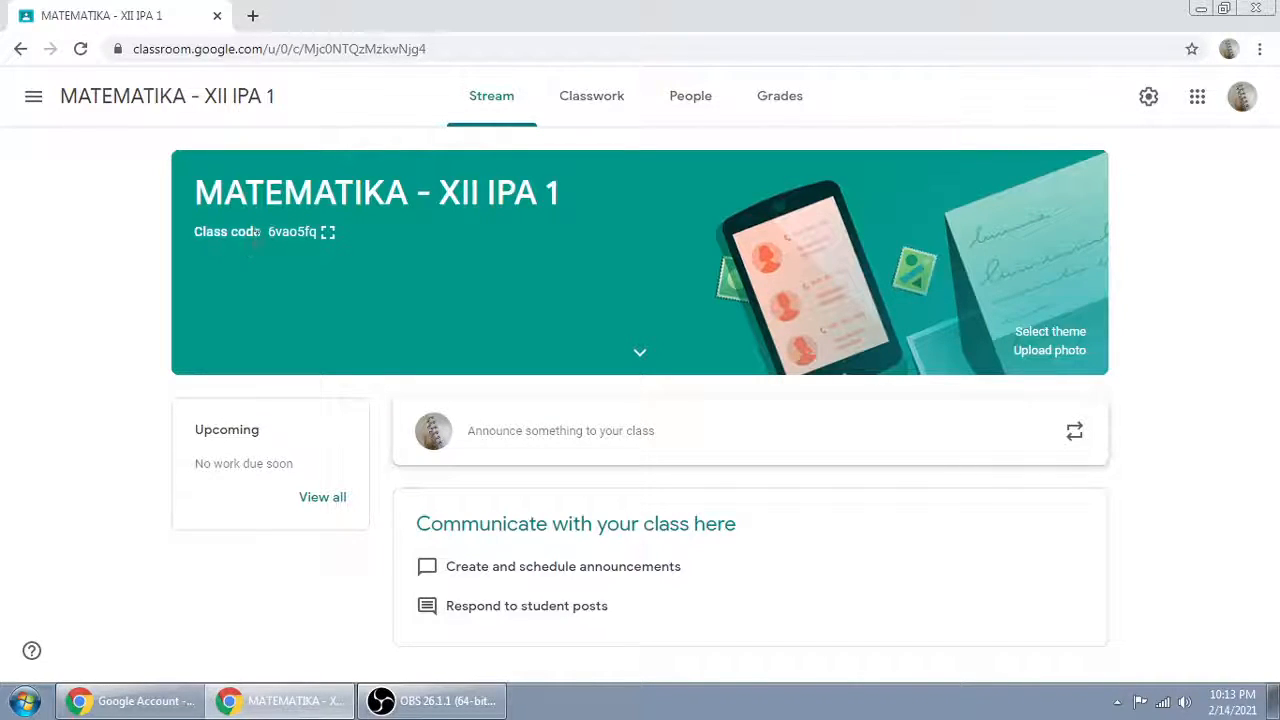
Step: Select the class code in the class banner, view it enlarged, and close the enlarged display
{"action": "left_click_drag", "start_coordinate": [268, 238], "coordinate": [309, 238]}
{"action": "right_click", "coordinate": [308, 242]}
{"action": "left_click", "coordinate": [341, 252]}
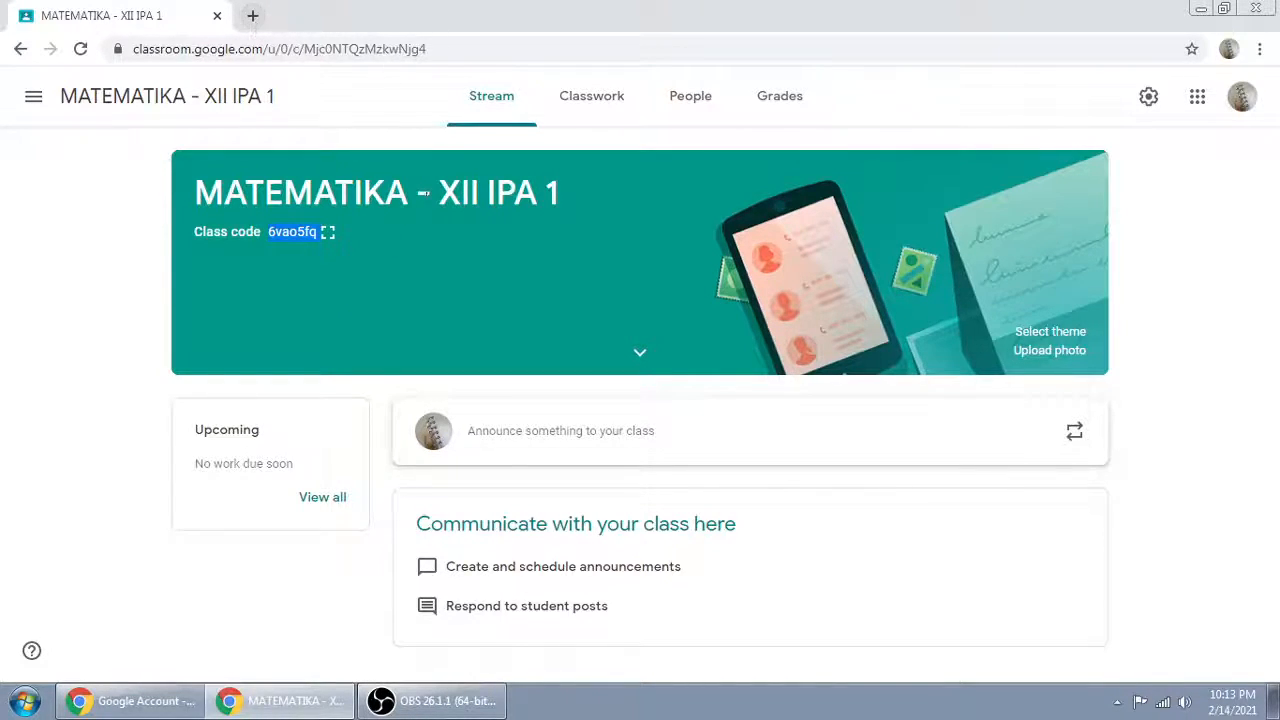
{"action": "left_click", "coordinate": [329, 234]}
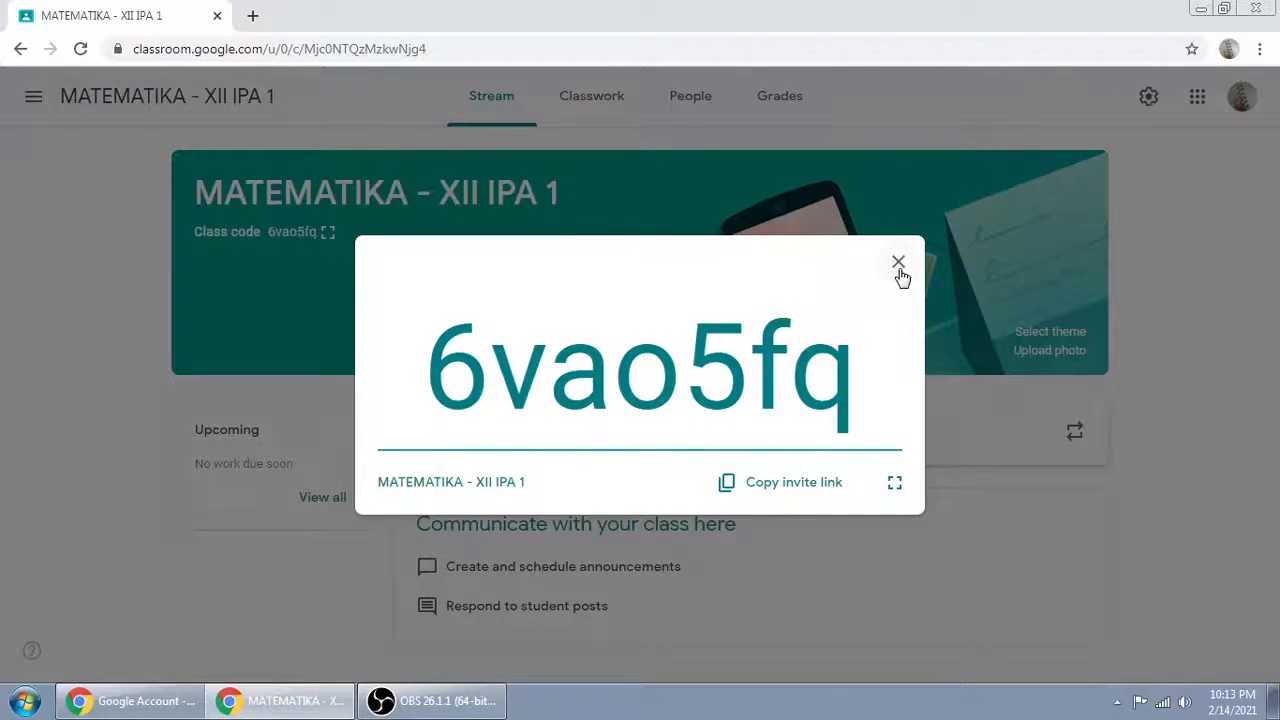
{"action": "left_click_drag", "start_coordinate": [430, 372], "coordinate": [858, 372]}
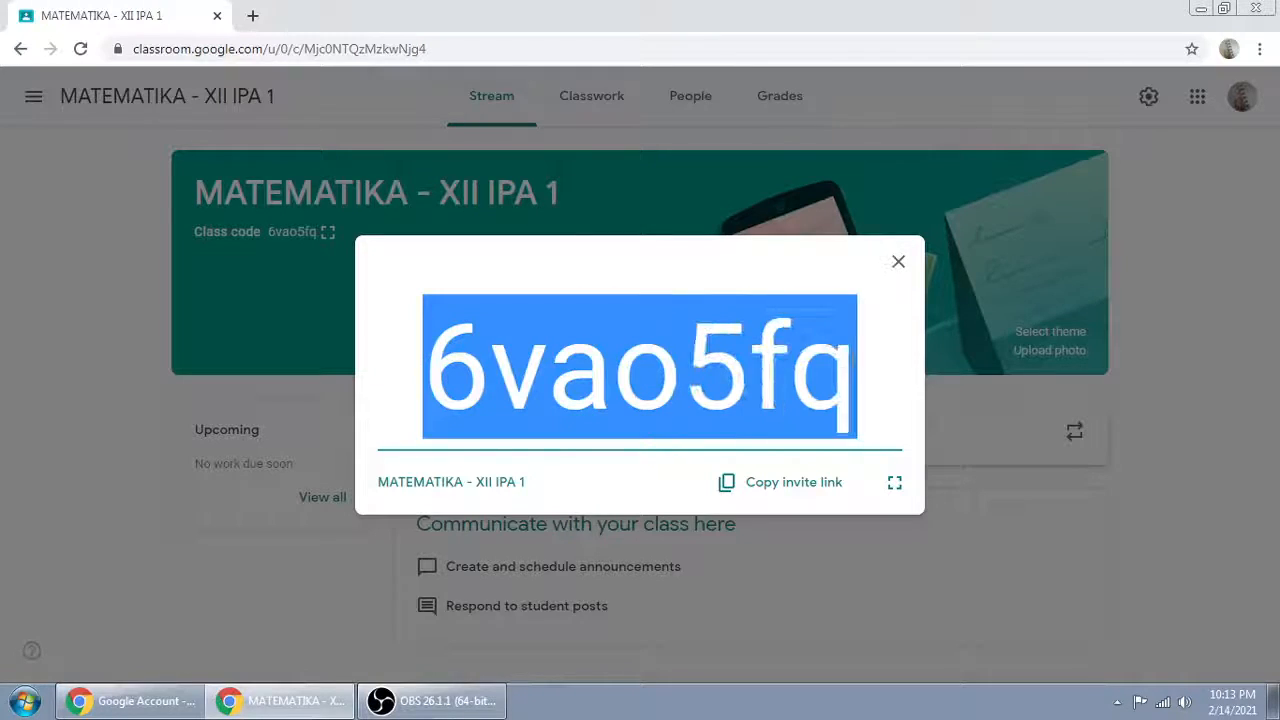
{"action": "left_click", "coordinate": [898, 264]}
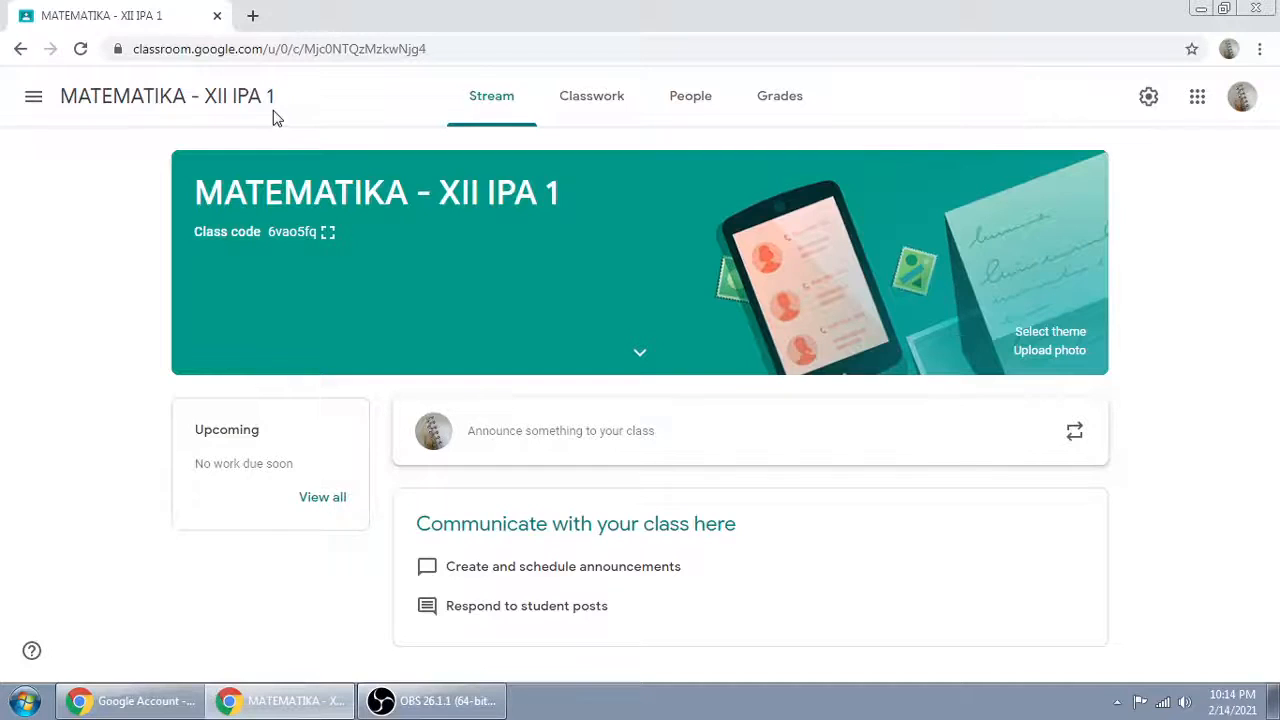
Step: Return to the classes overview and start creating another class, accepting the school-use notice
{"action": "left_click", "coordinate": [35, 100]}
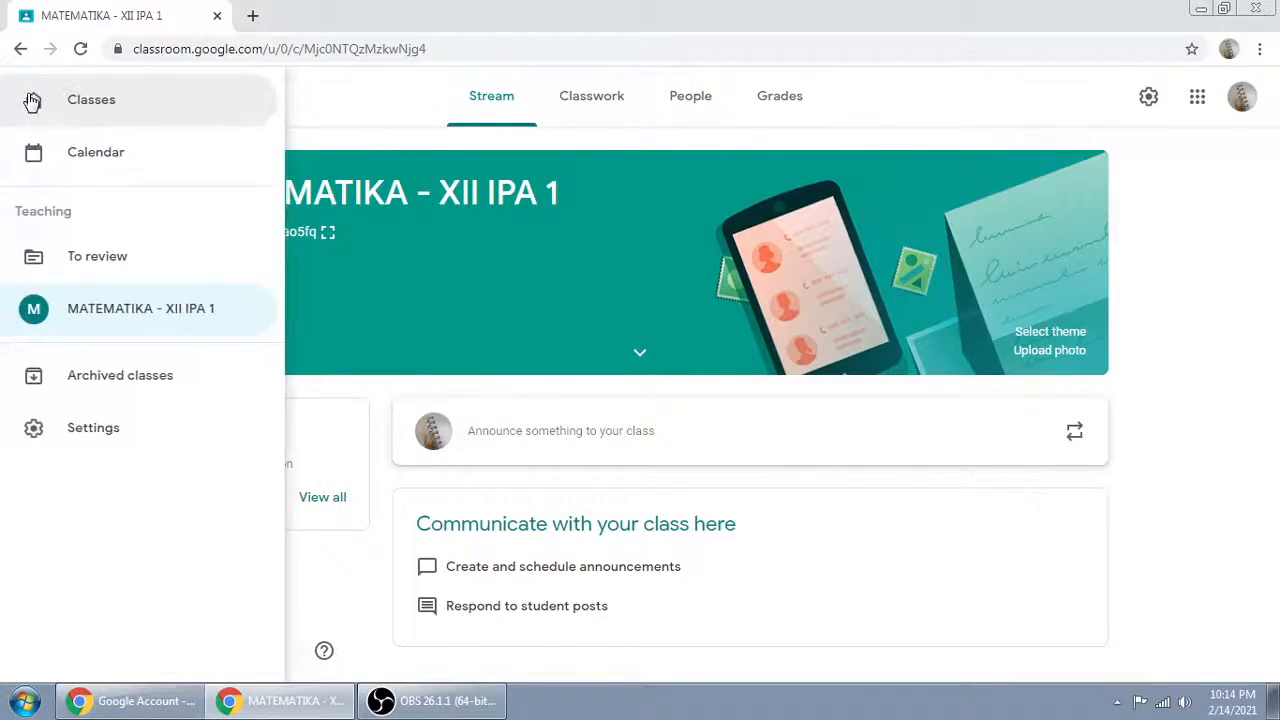
{"action": "left_click", "coordinate": [90, 103]}
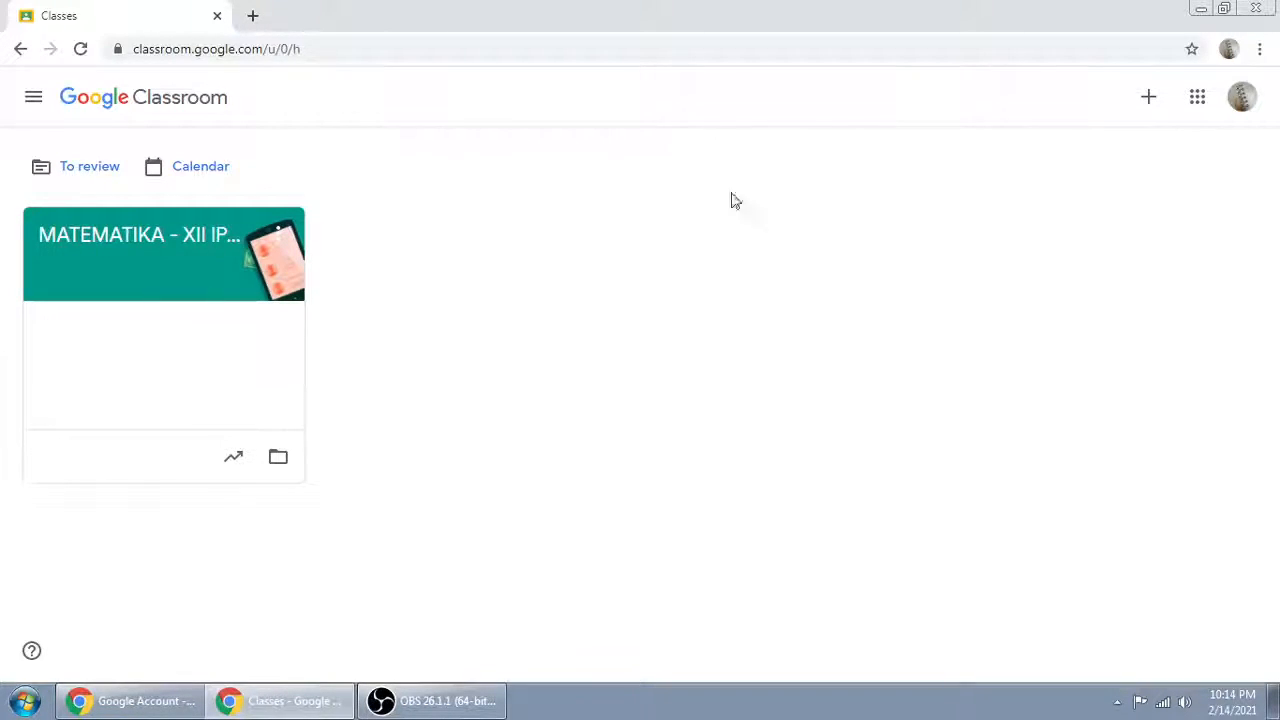
{"action": "left_click", "coordinate": [1151, 108]}
{"action": "left_click", "coordinate": [1149, 103]}
{"action": "left_click", "coordinate": [1150, 103]}
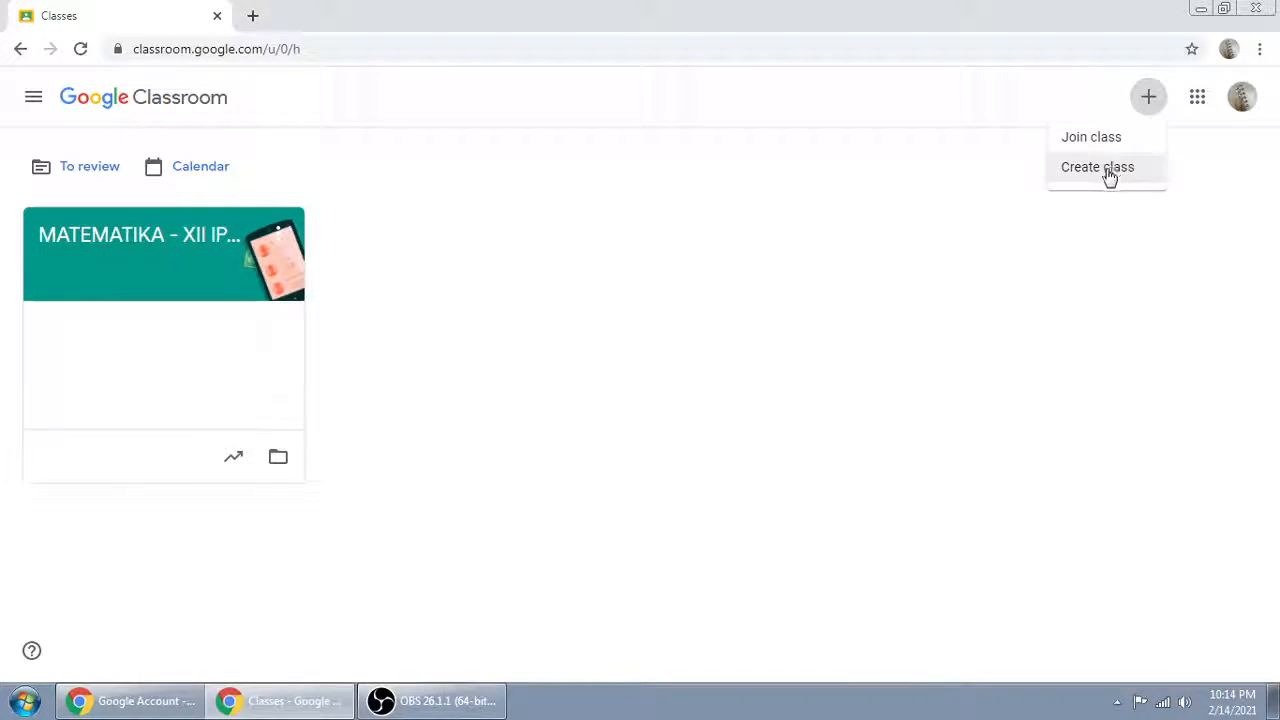
{"action": "left_click", "coordinate": [1100, 170]}
{"action": "left_click", "coordinate": [540, 468]}
{"action": "left_click", "coordinate": [750, 581]}
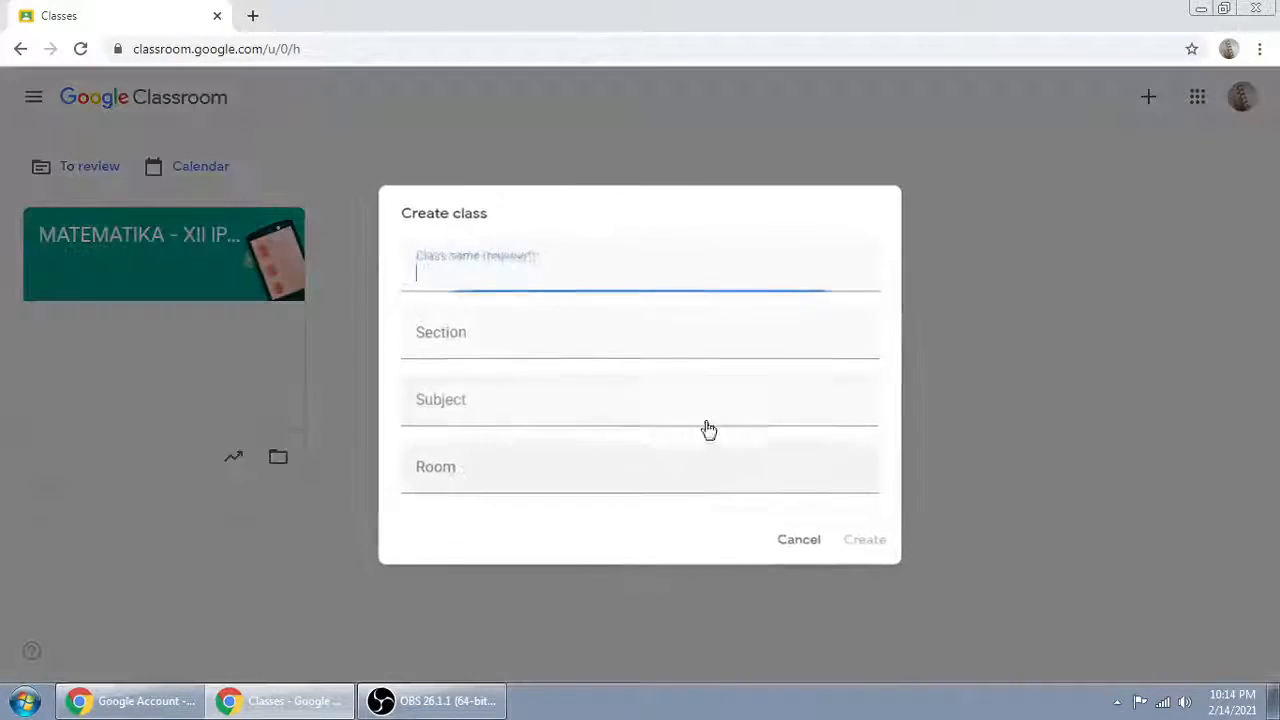
Step: Enter "MATEMATIKA - IPA 2" as the name of the second class
{"action": "type", "text": "MATEMATIKA"}
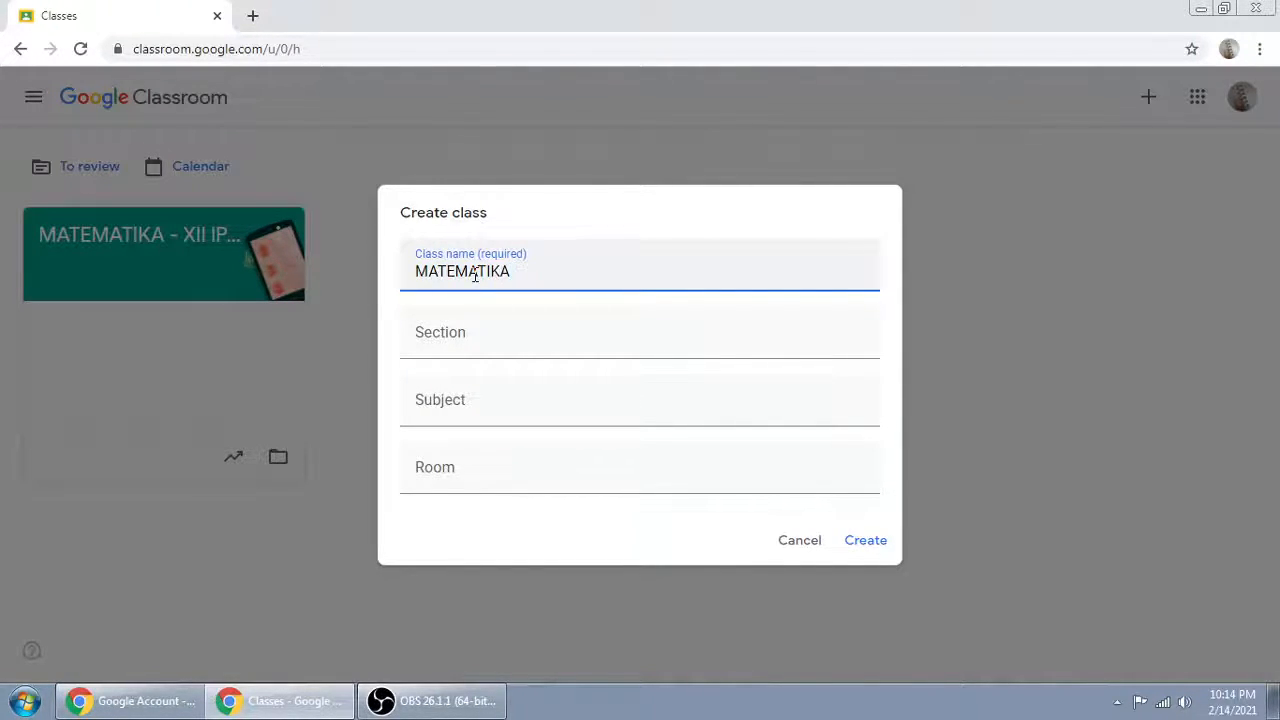
{"action": "type", "text": " - IPA 2"}
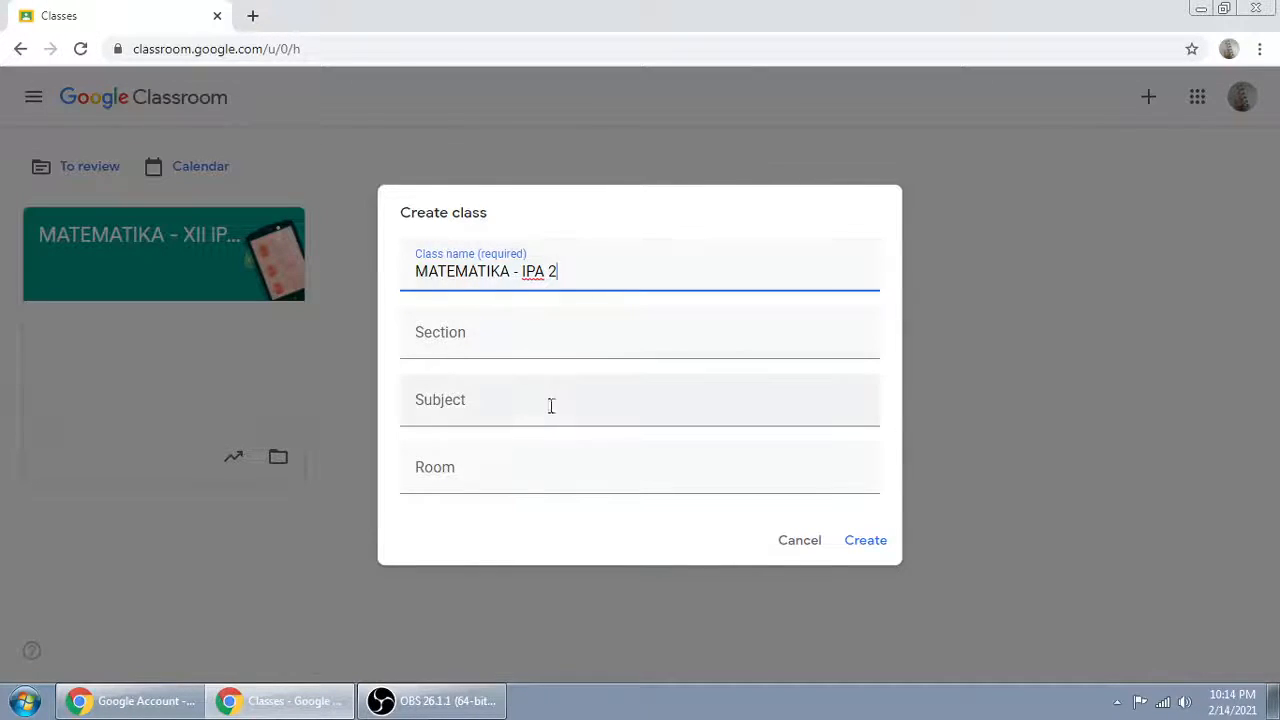
Step: Set the subject to "JAM KE: 09.30- 11.00" and the room to 2, create the class, and dismiss the student invitation tip
{"action": "left_click", "coordinate": [503, 409]}
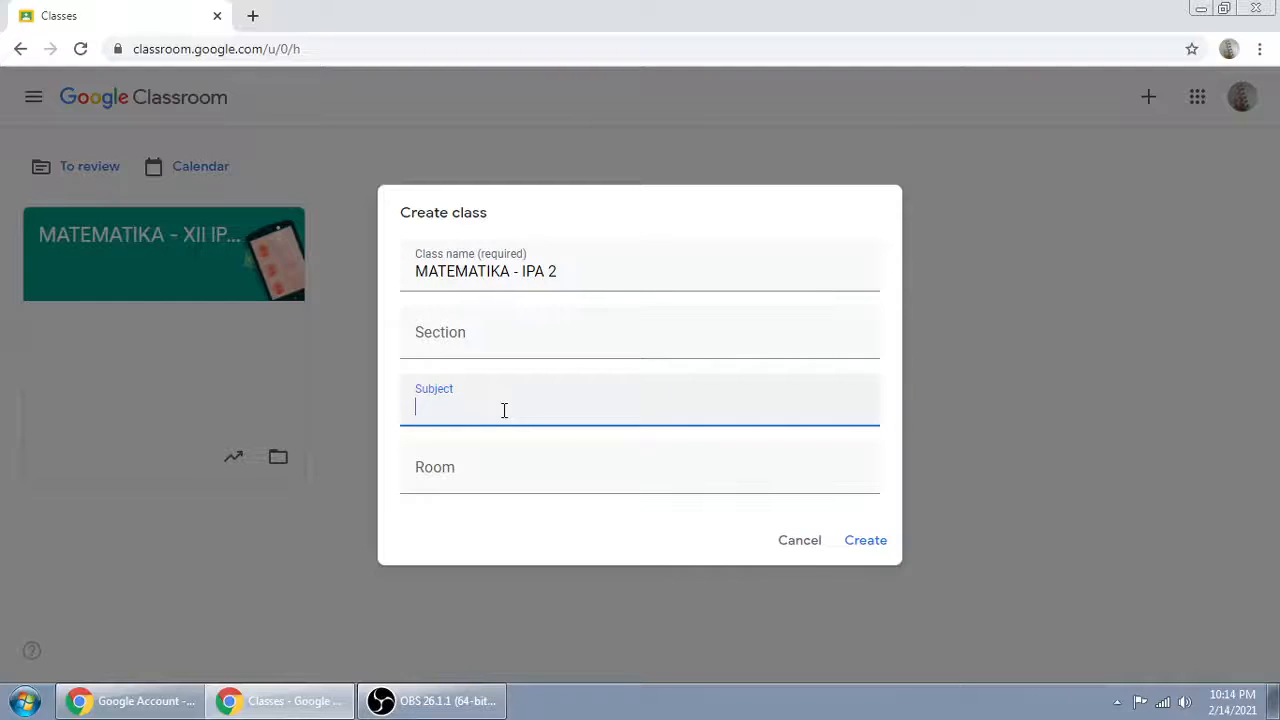
{"action": "type", "text": "JAM"}
{"action": "type", "text": "KE: 09.30M -"}
{"action": "key", "text": "BackSpace"}
{"action": "left_click", "coordinate": [477, 482]}
{"action": "type", "text": "2"}
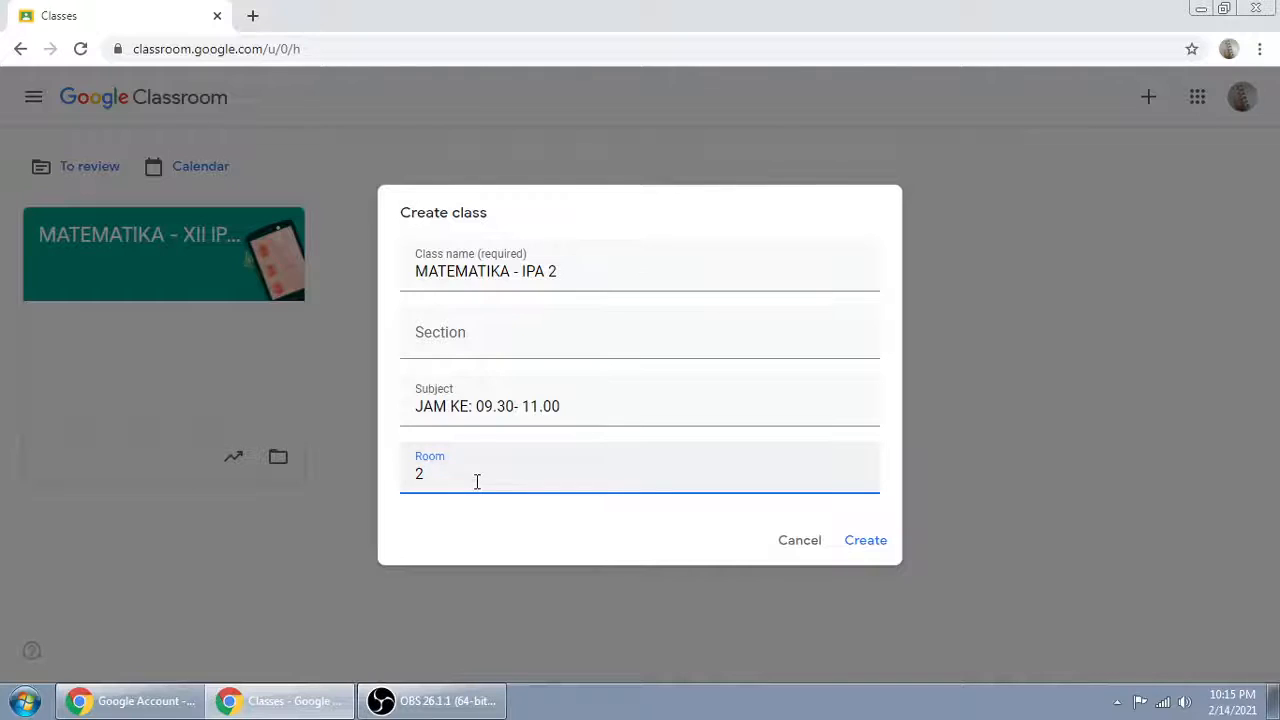
{"action": "left_click", "coordinate": [864, 540]}
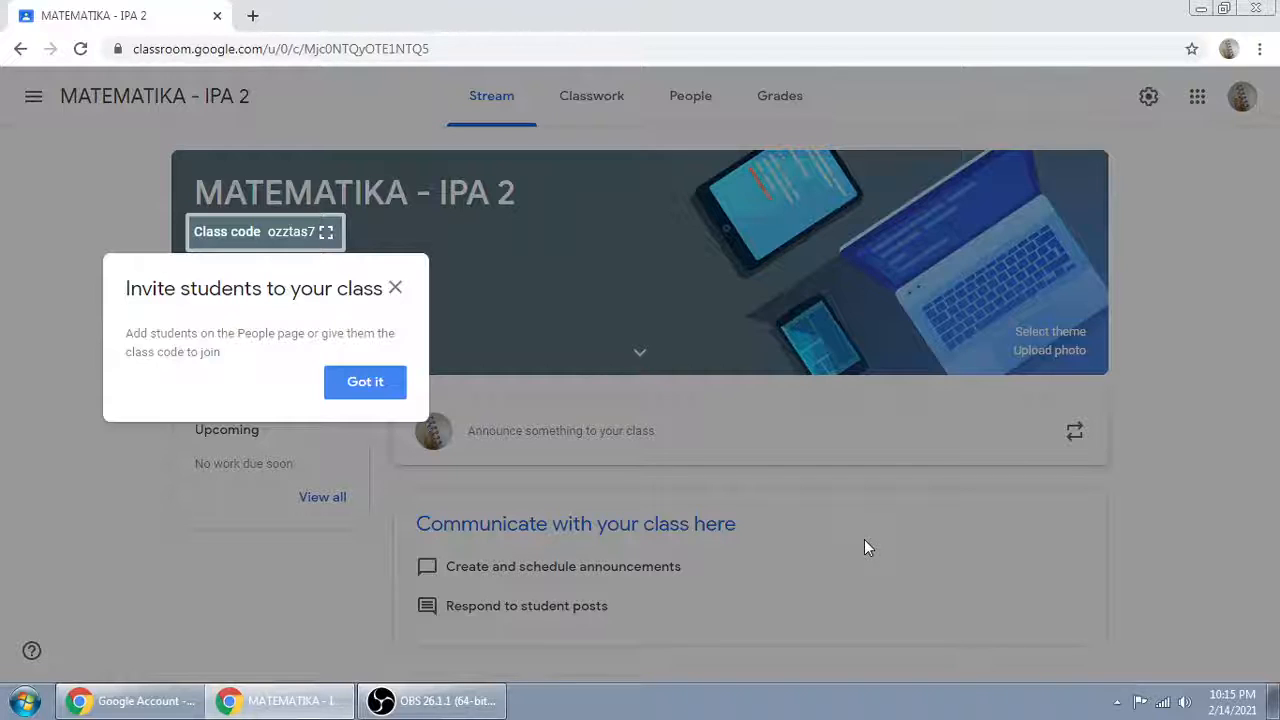
{"action": "left_click", "coordinate": [366, 388]}
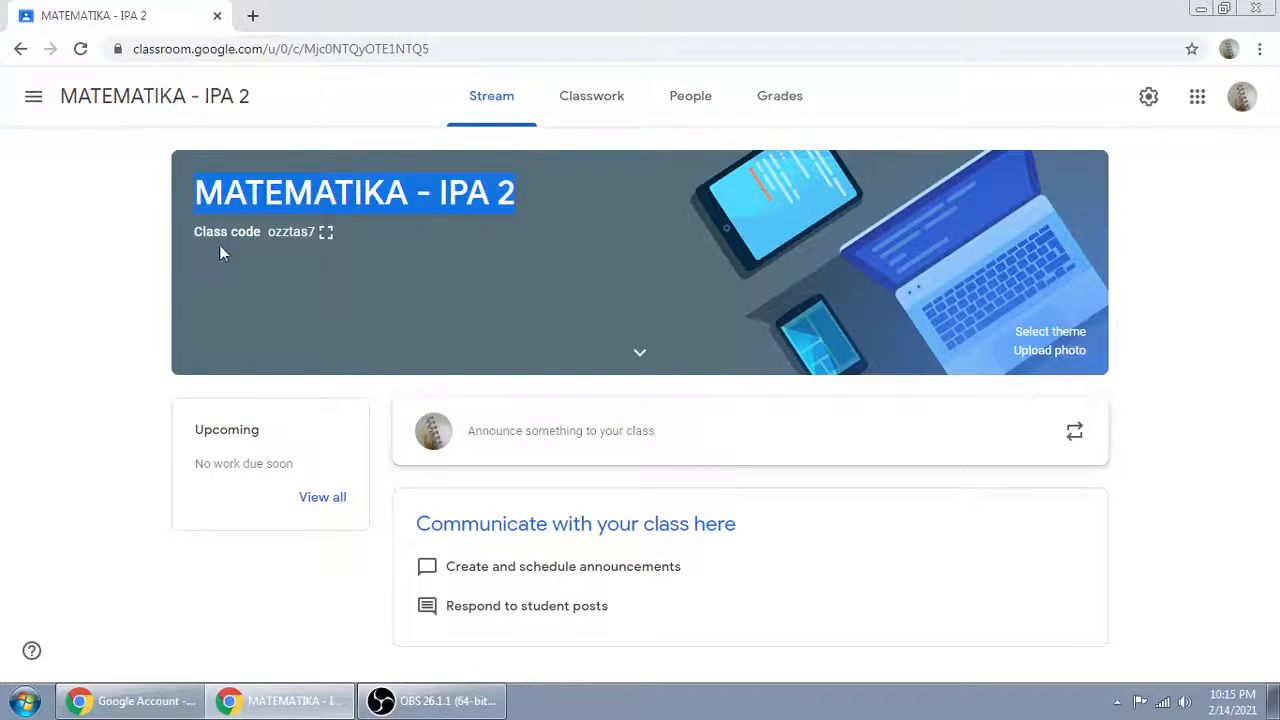
Step: Highlight the class code of the IPA 2 class, view it enlarged, and close the enlarged display
{"action": "left_click_drag", "start_coordinate": [285, 231], "coordinate": [321, 250]}
{"action": "left_click", "coordinate": [326, 231]}
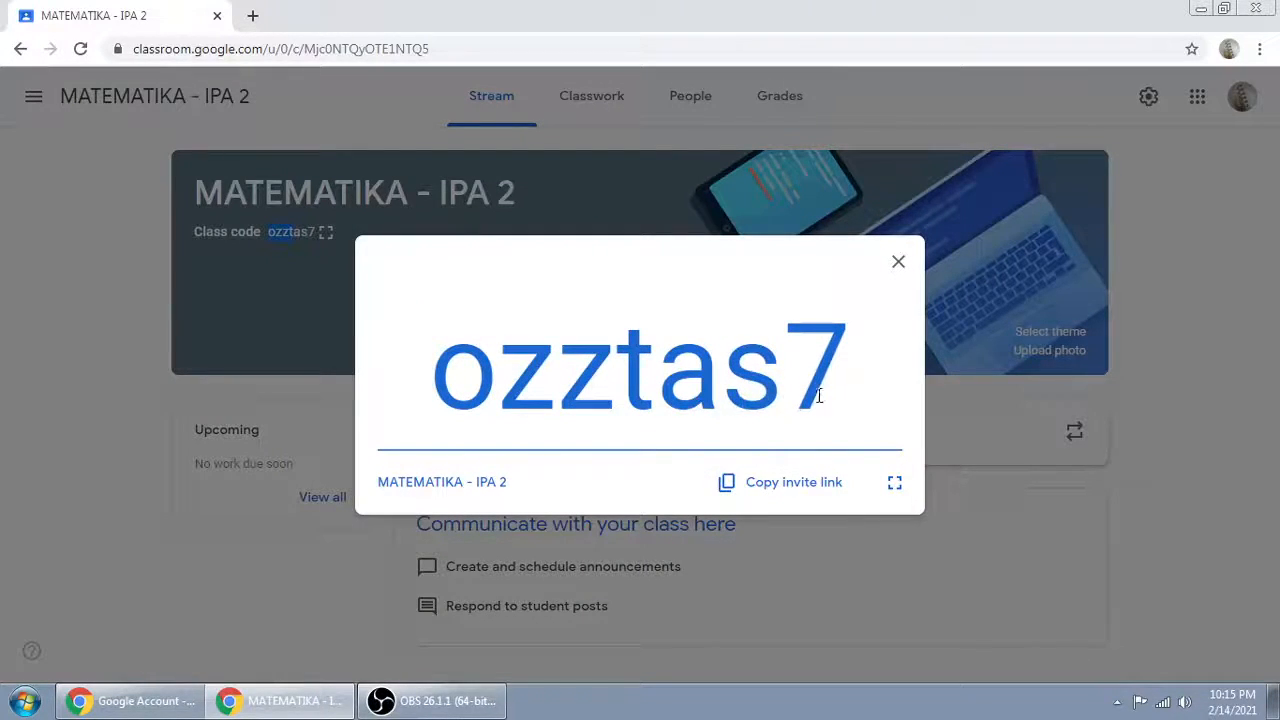
{"action": "left_click", "coordinate": [897, 266]}
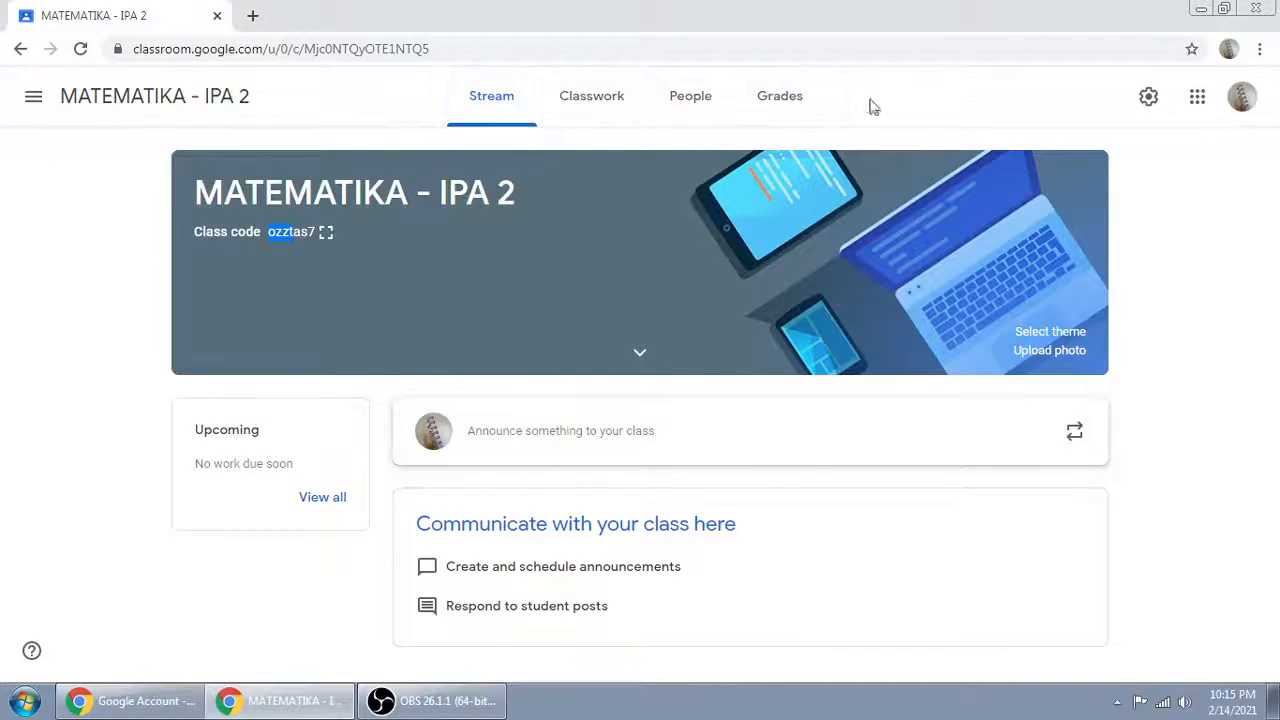
Step: Rename the class to "MATEMATIKA - XII IPA 2" in the class settings and save the change
{"action": "left_click", "coordinate": [1147, 98]}
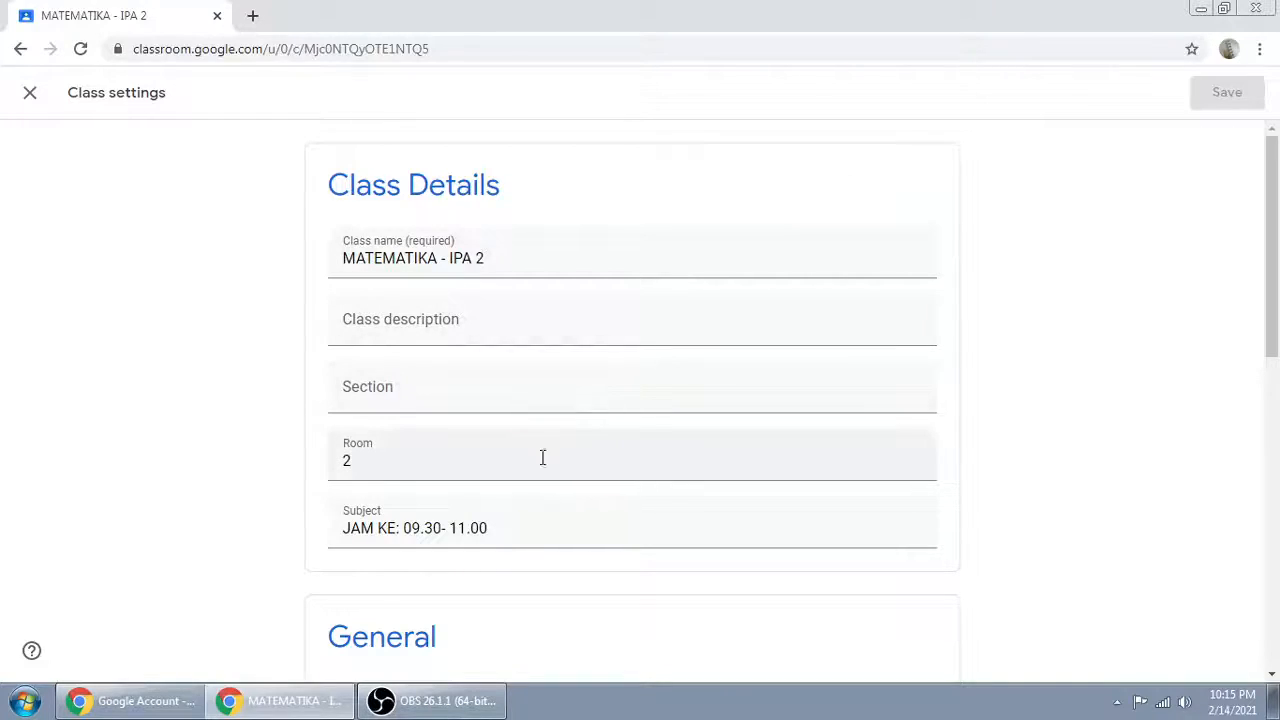
{"action": "left_click", "coordinate": [450, 258]}
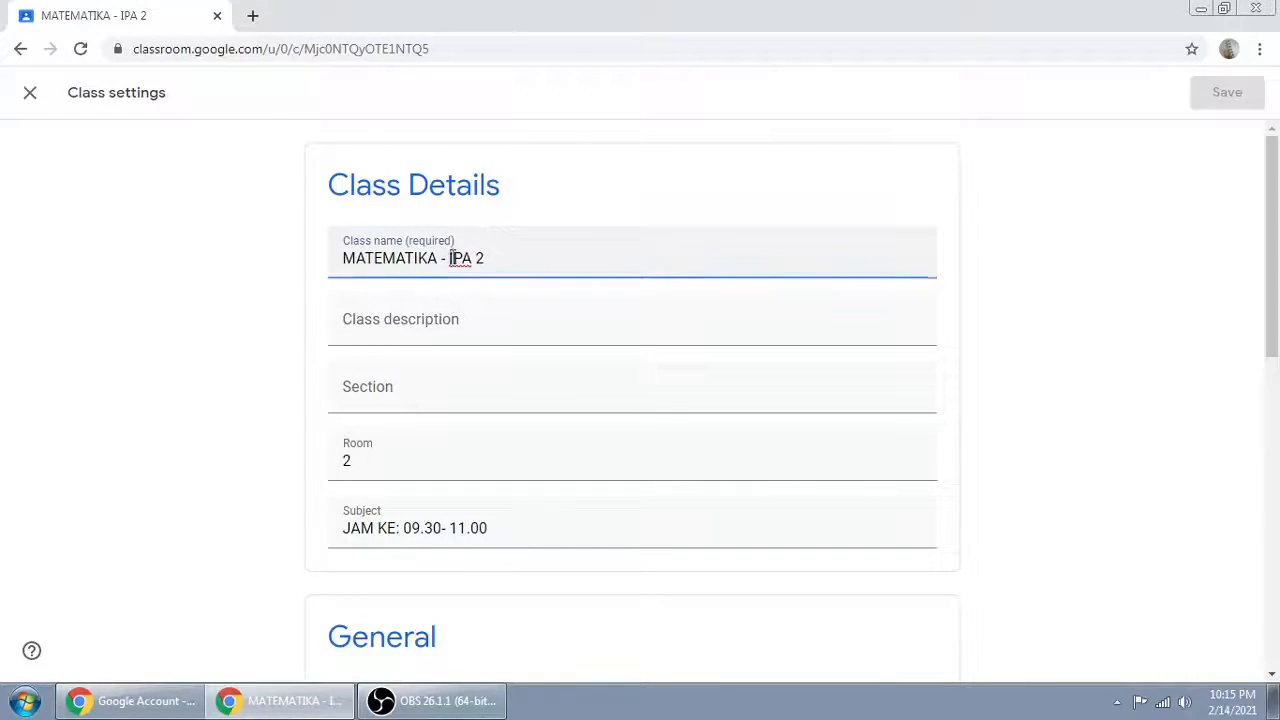
{"action": "type", "text": "XI"}
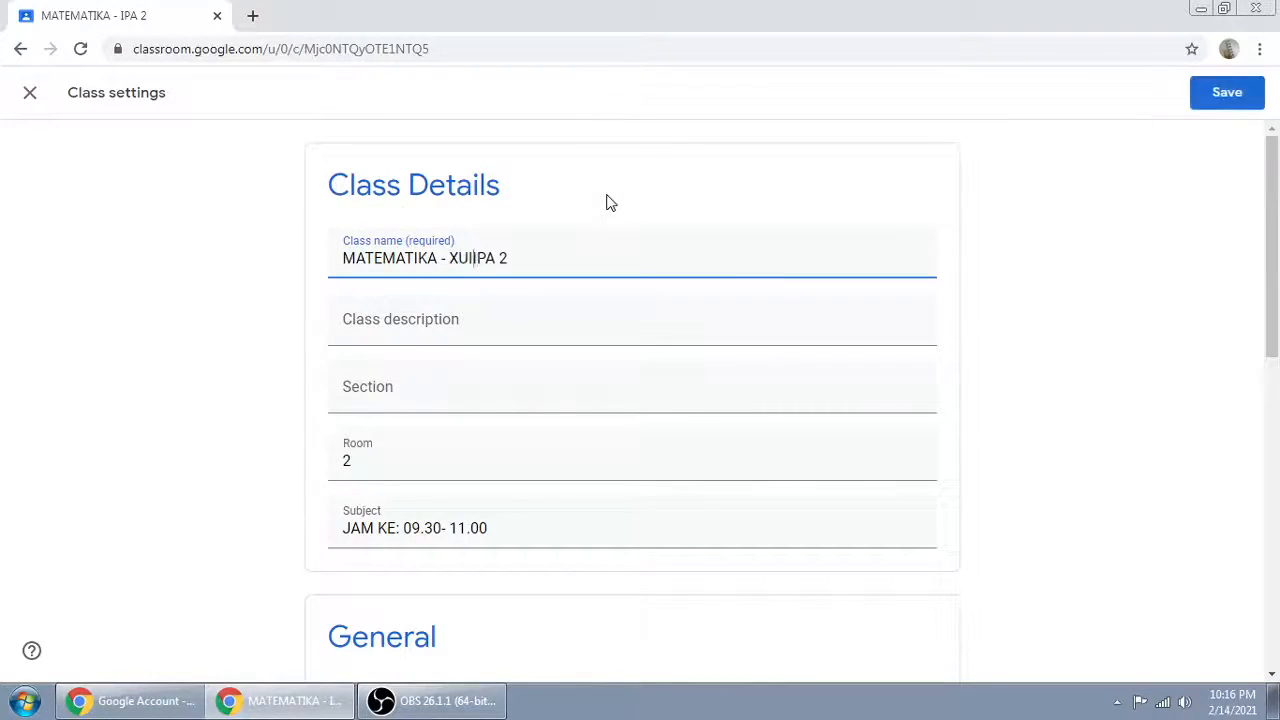
{"action": "key", "text": "BackSpace"}
{"action": "type", "text": "I"}
{"action": "key", "text": "BackSpace"}
{"action": "type", "text": "II"}
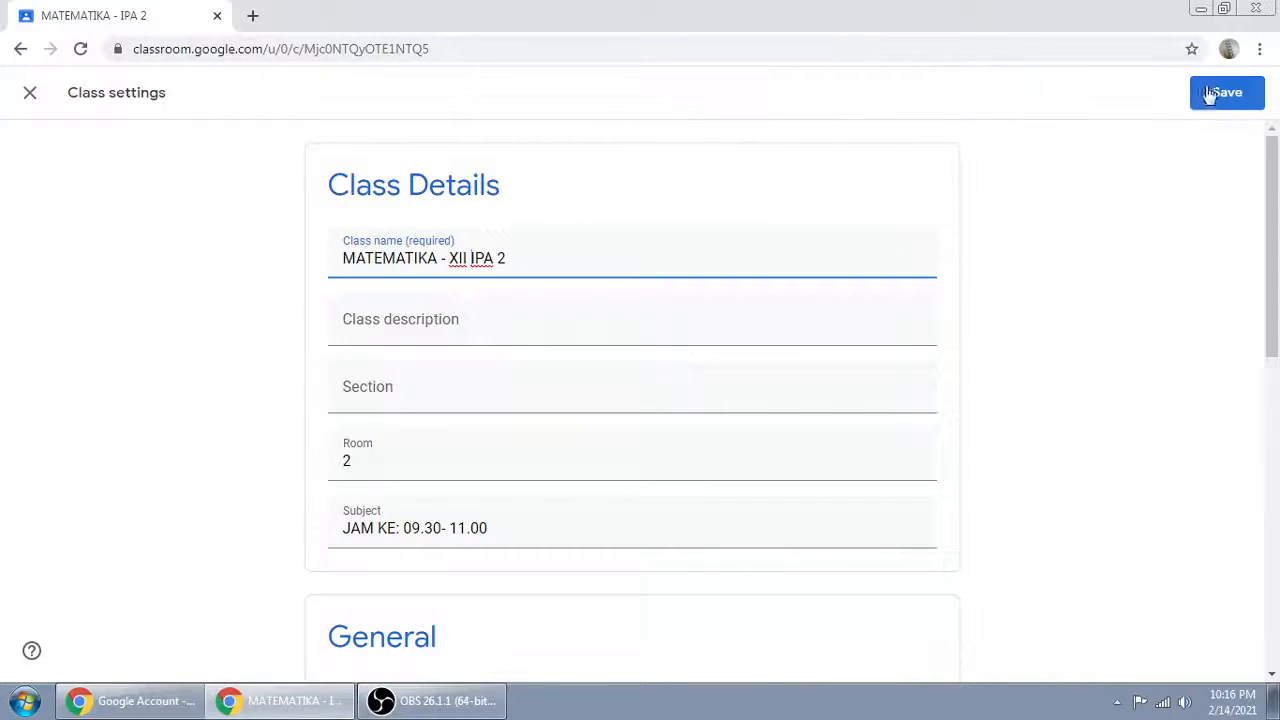
{"action": "left_click", "coordinate": [1220, 93]}
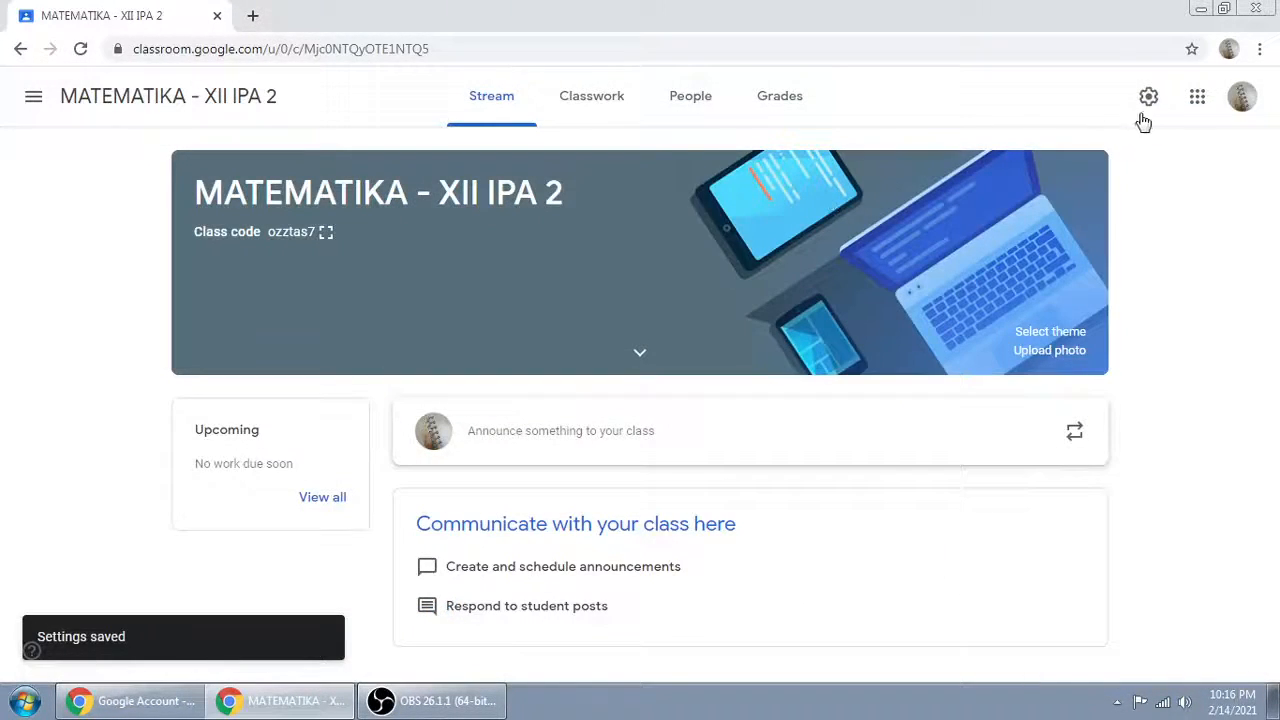
Step: Review the saved class settings, close them, and switch to the MATEMATIKA - XII IPA 1 class
{"action": "left_click", "coordinate": [1149, 99]}
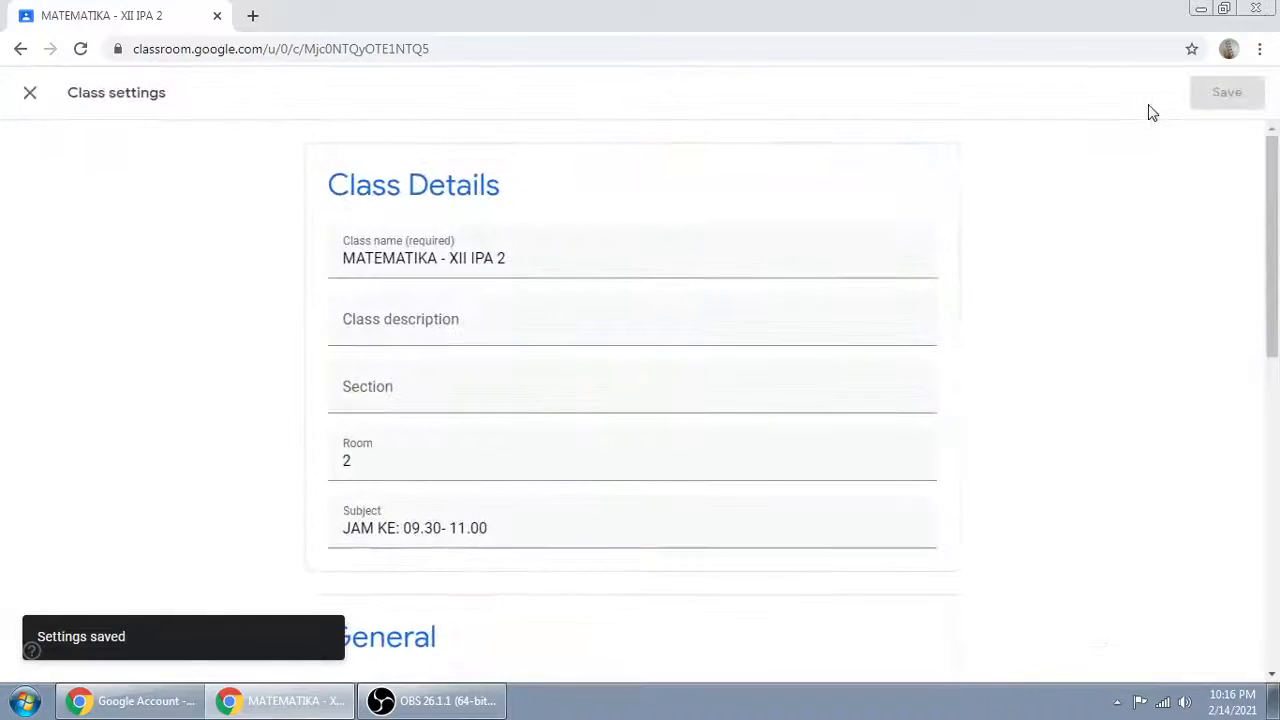
{"action": "left_click", "coordinate": [30, 94]}
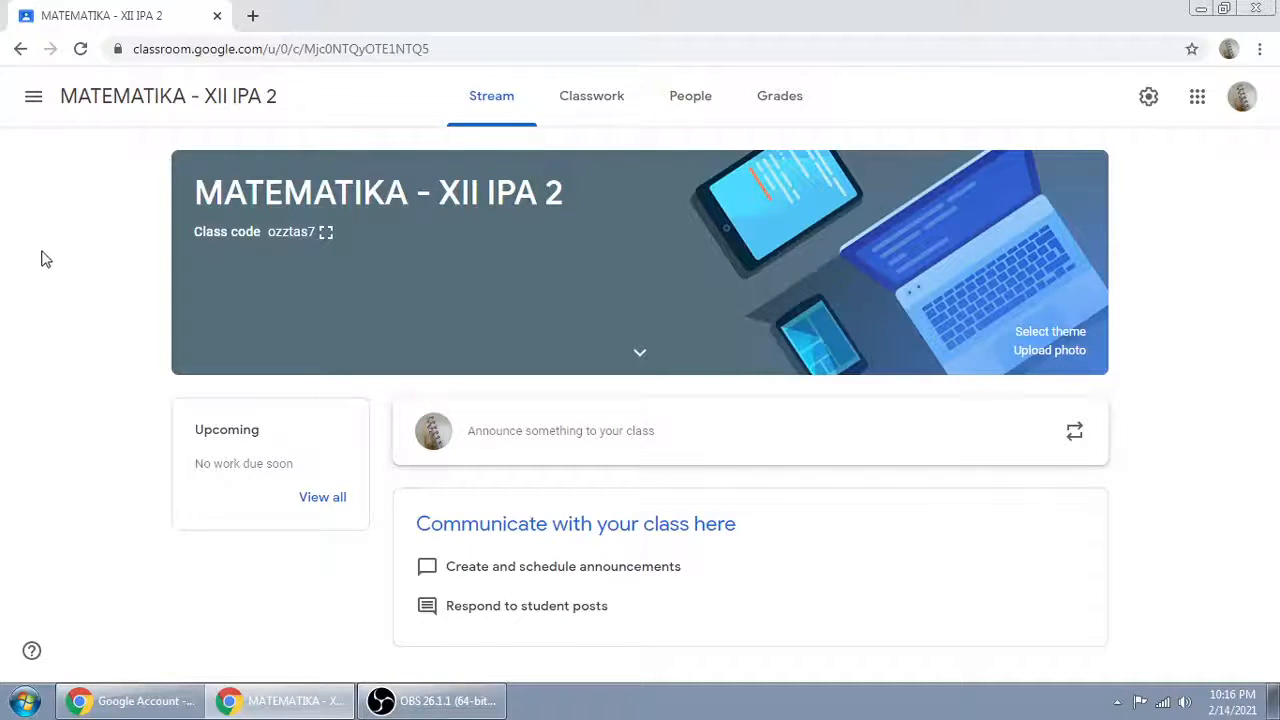
{"action": "left_click", "coordinate": [34, 102]}
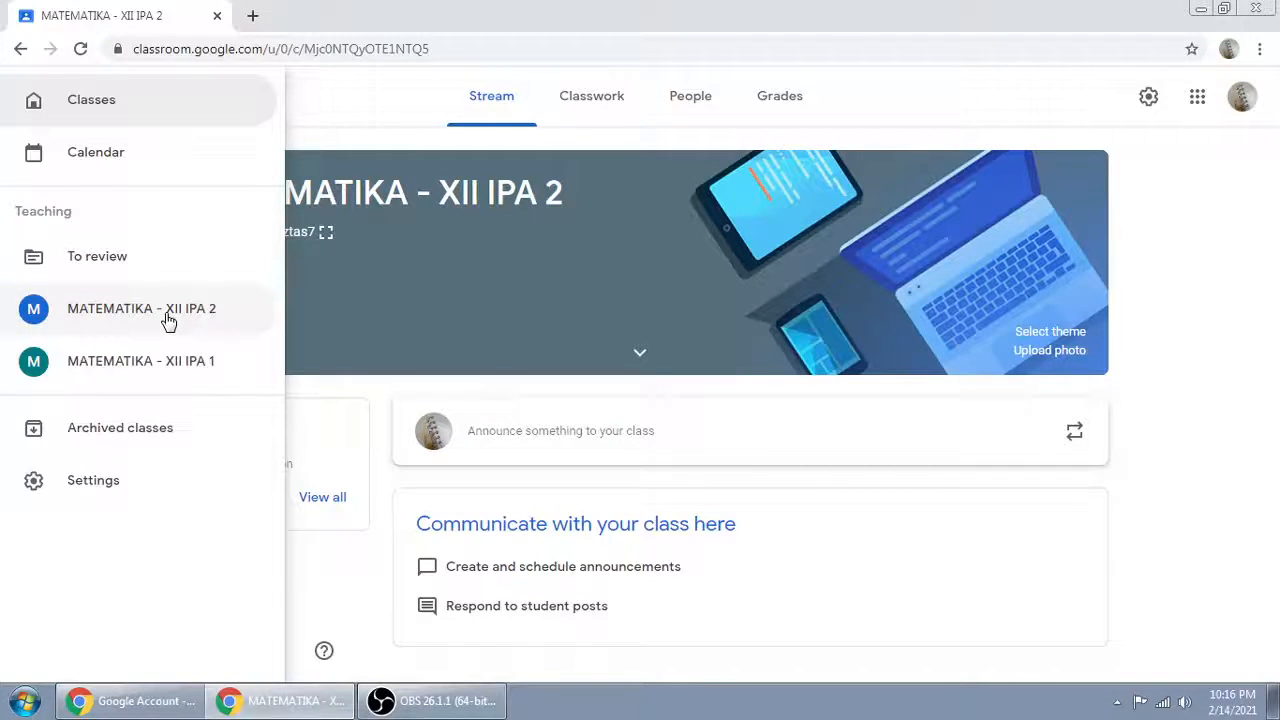
{"action": "left_click", "coordinate": [177, 370]}
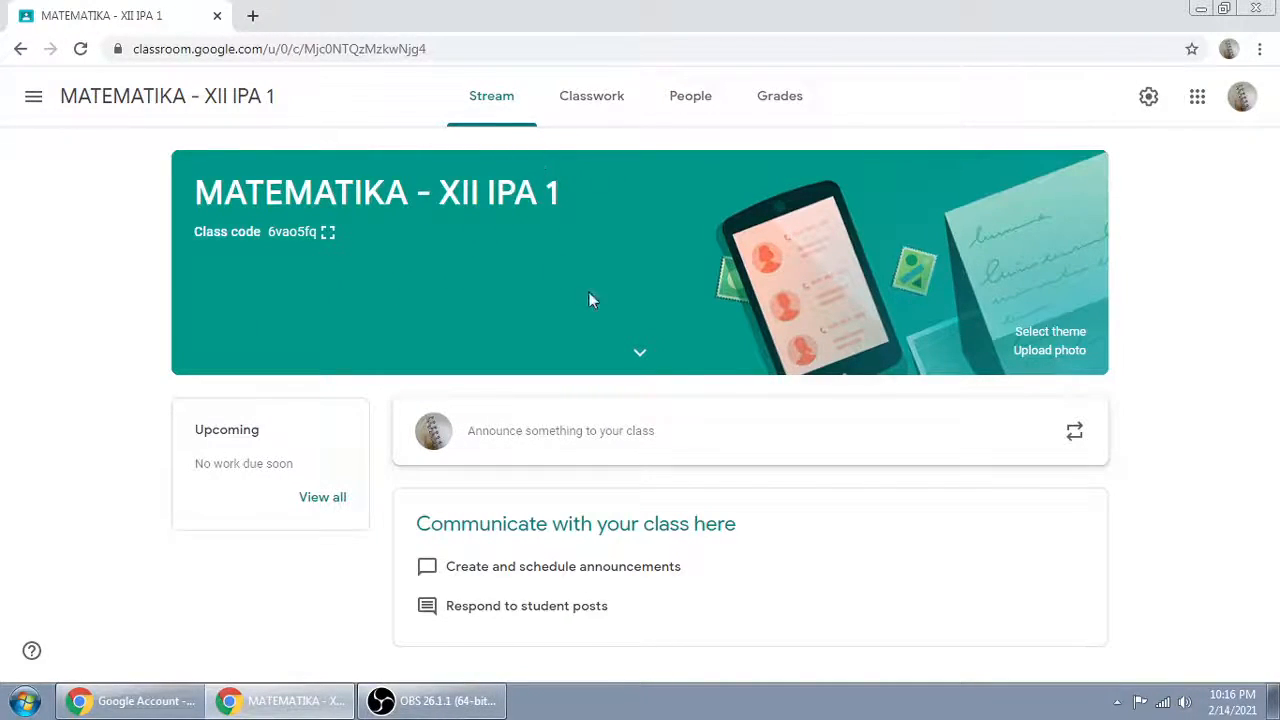
Step: Return to the classes overview and open the MATEMATIKA - XII IPA 2 class
{"action": "left_click", "coordinate": [33, 100]}
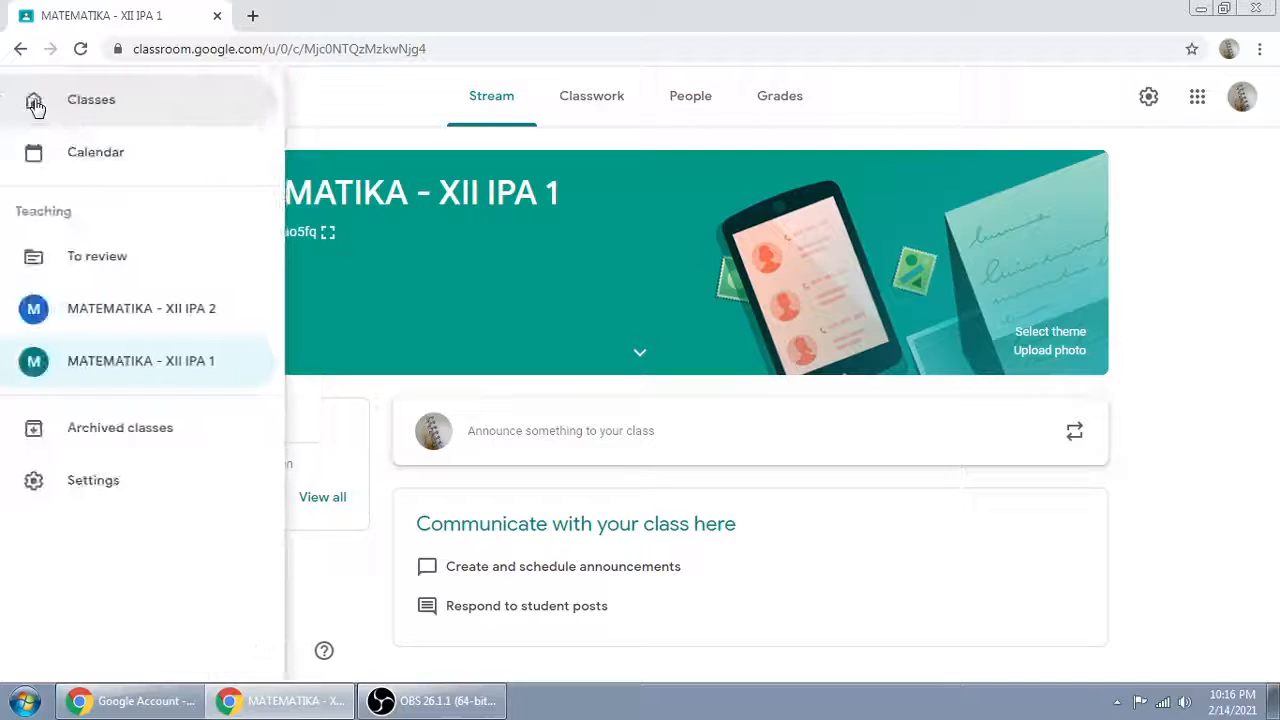
{"action": "left_click", "coordinate": [92, 100]}
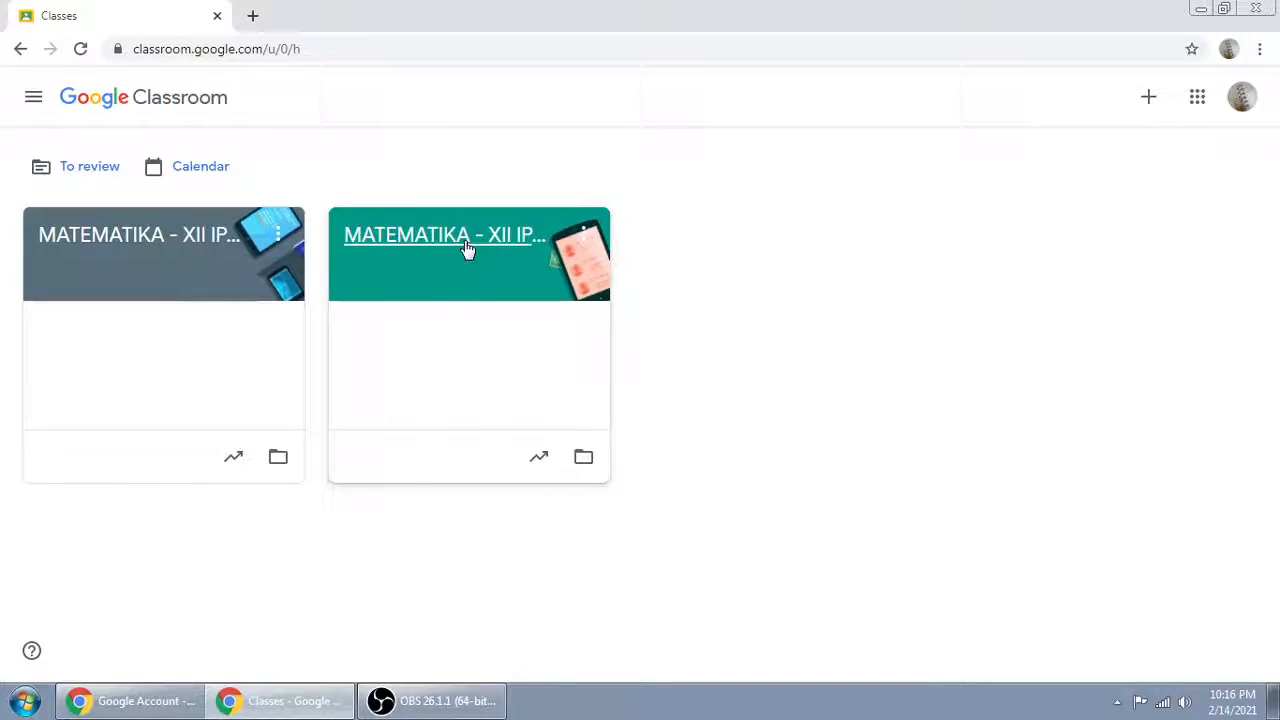
{"action": "left_click", "coordinate": [114, 250]}
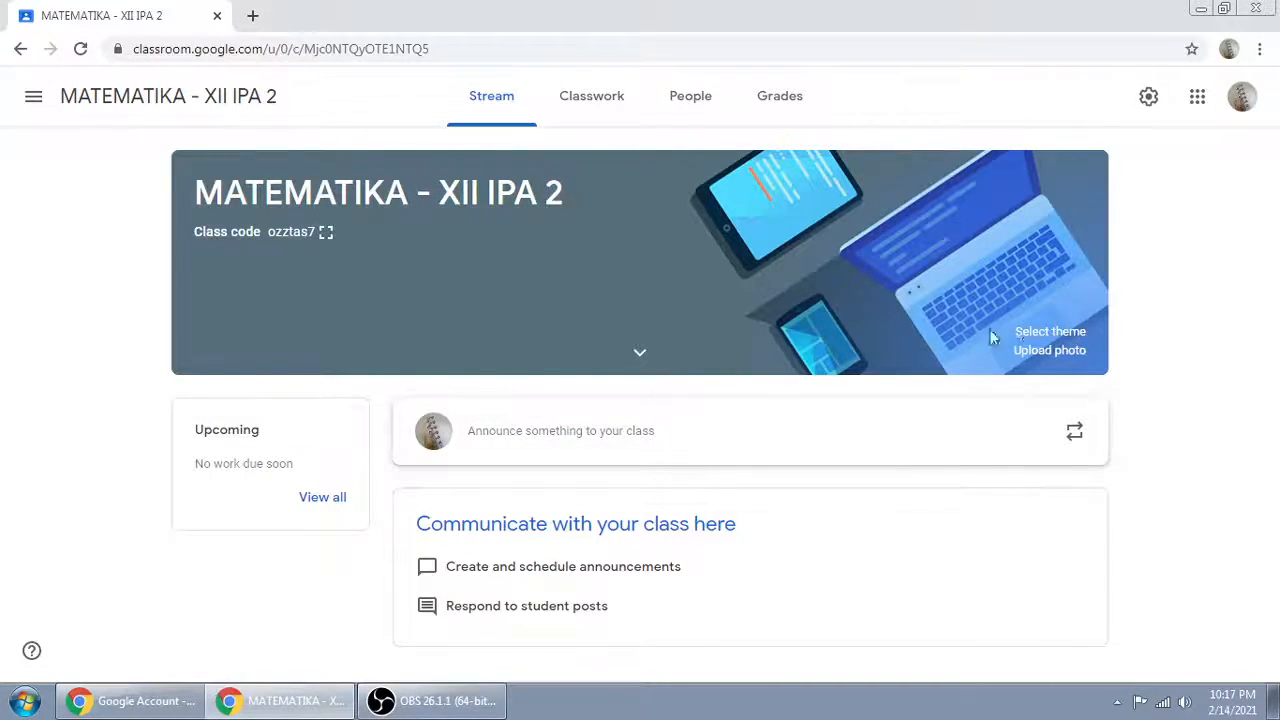
Step: Apply the red Math & Science gallery theme with the graph and calculator to the class banner
{"action": "left_click", "coordinate": [1050, 332]}
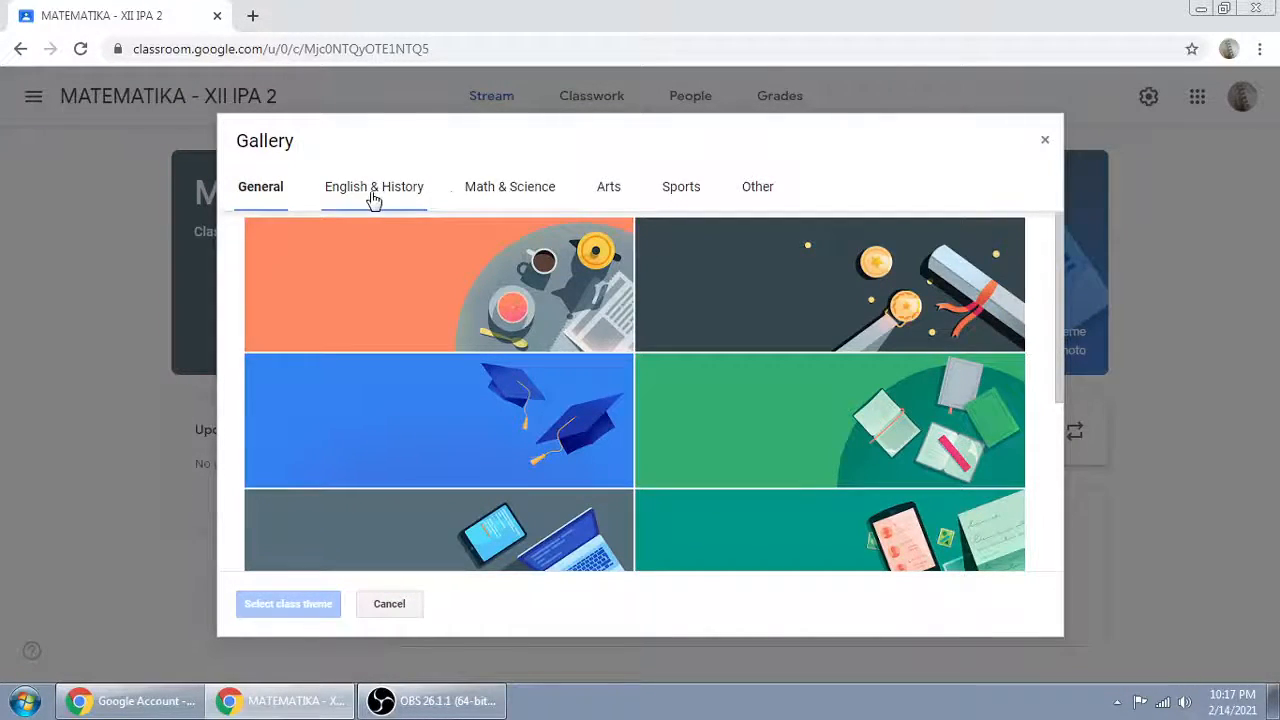
{"action": "left_click", "coordinate": [511, 195]}
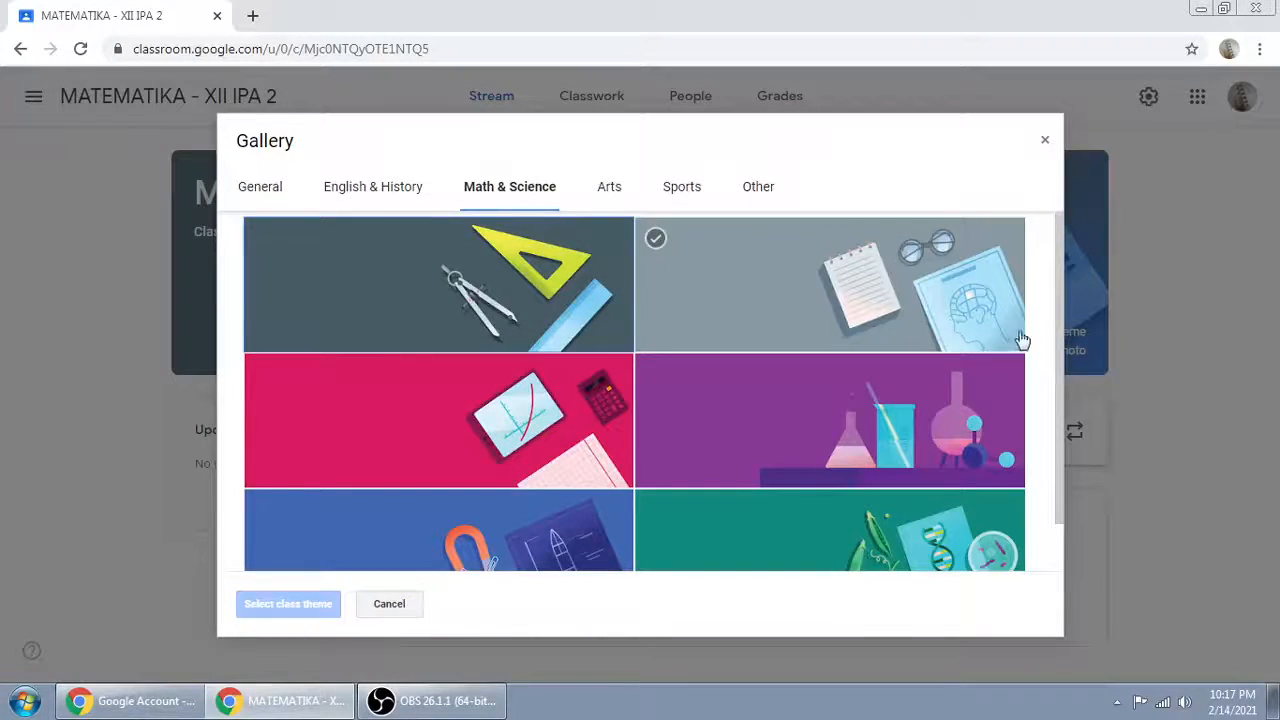
{"action": "left_click_drag", "start_coordinate": [1057, 308], "coordinate": [1060, 408]}
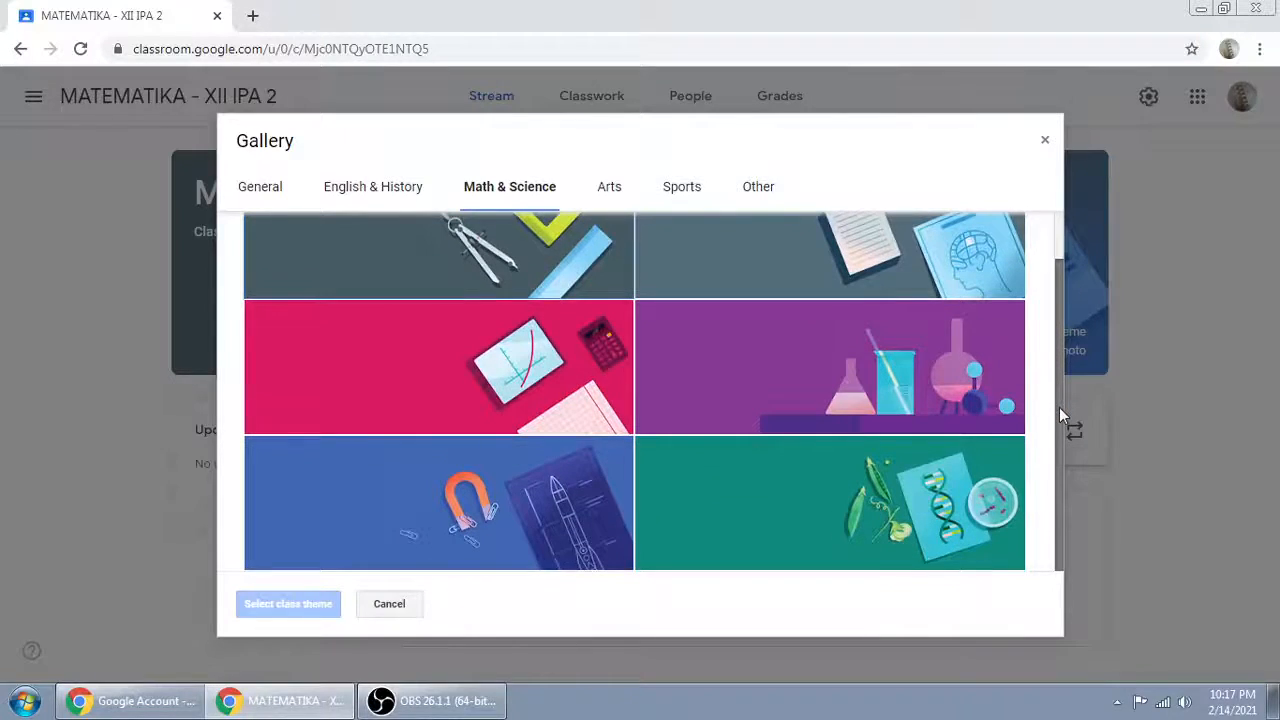
{"action": "left_click", "coordinate": [562, 412]}
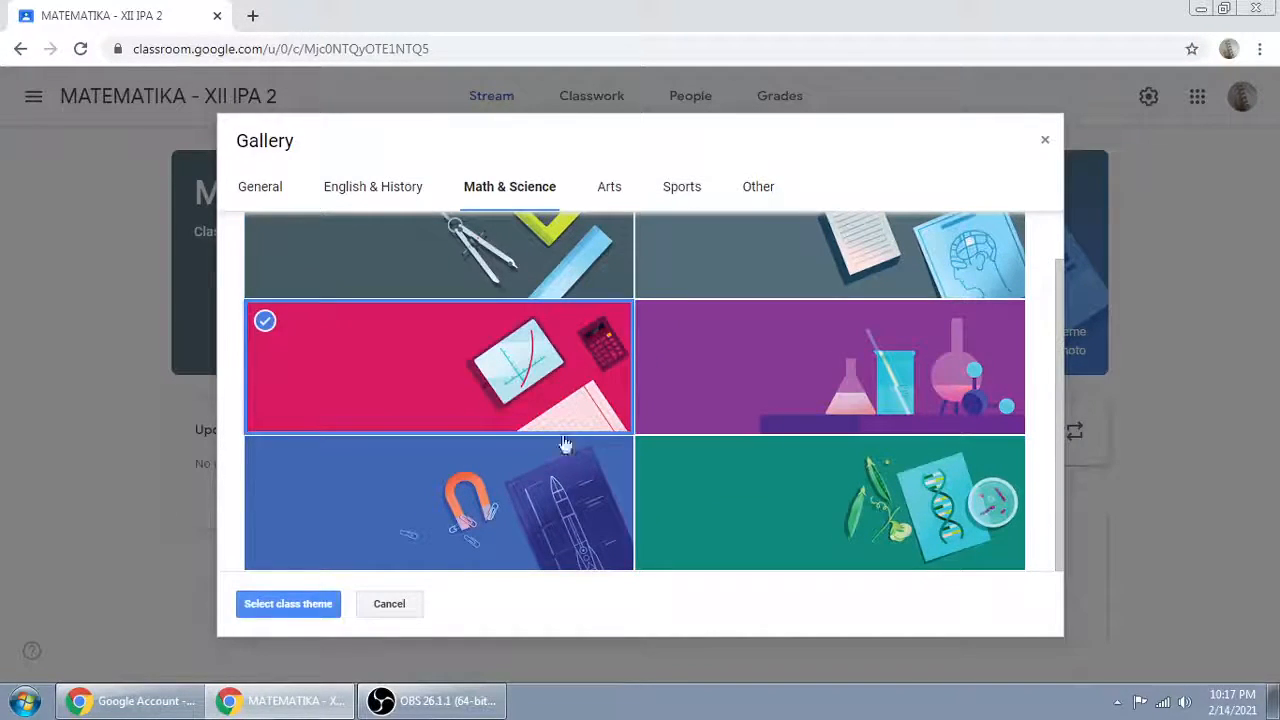
{"action": "left_click", "coordinate": [288, 604]}
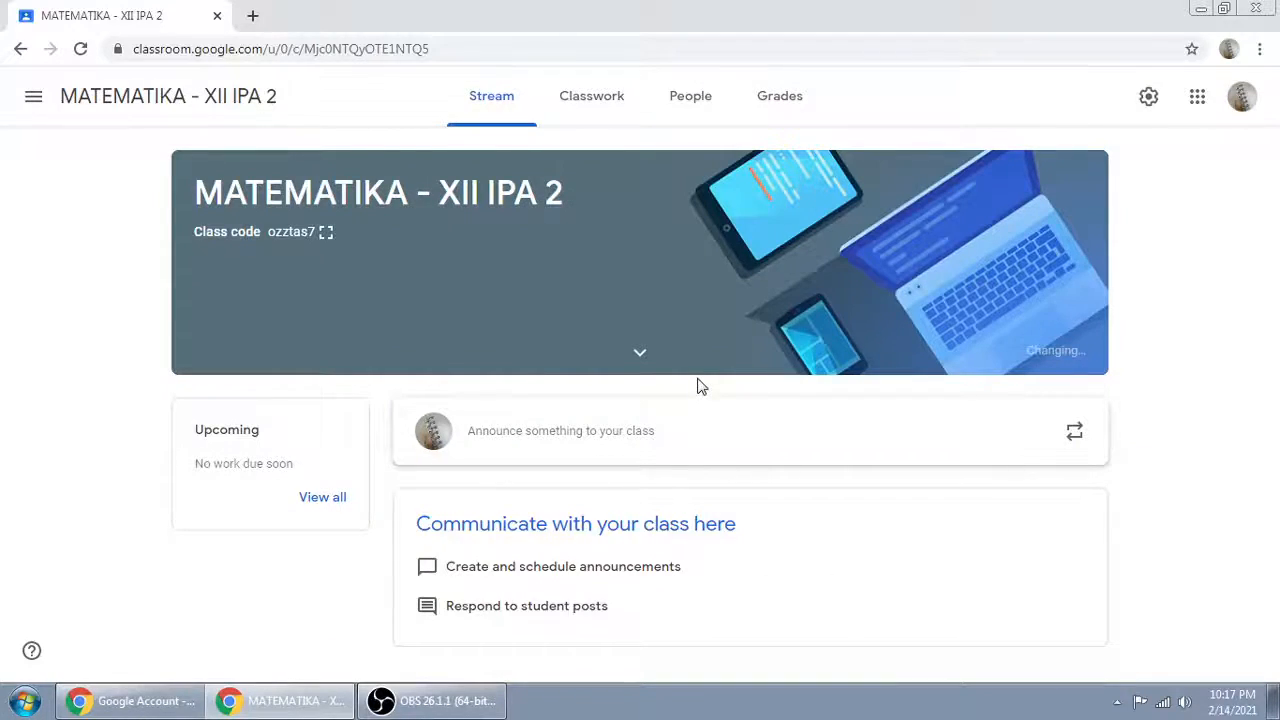